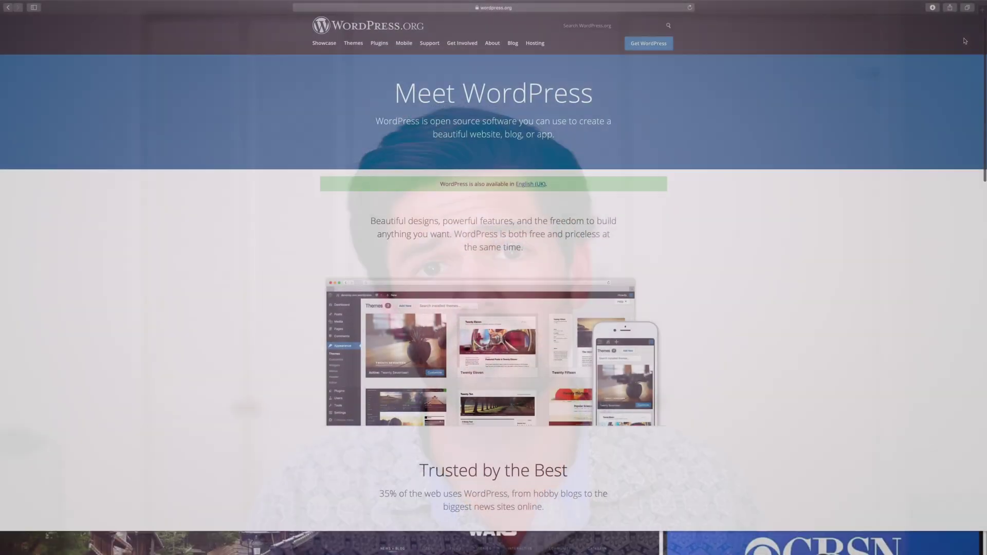
# Search Package Center for 'wordpress'
pyautogui.scroll(-5, 965, 42)
pyautogui.scroll(-6, 966, 41)
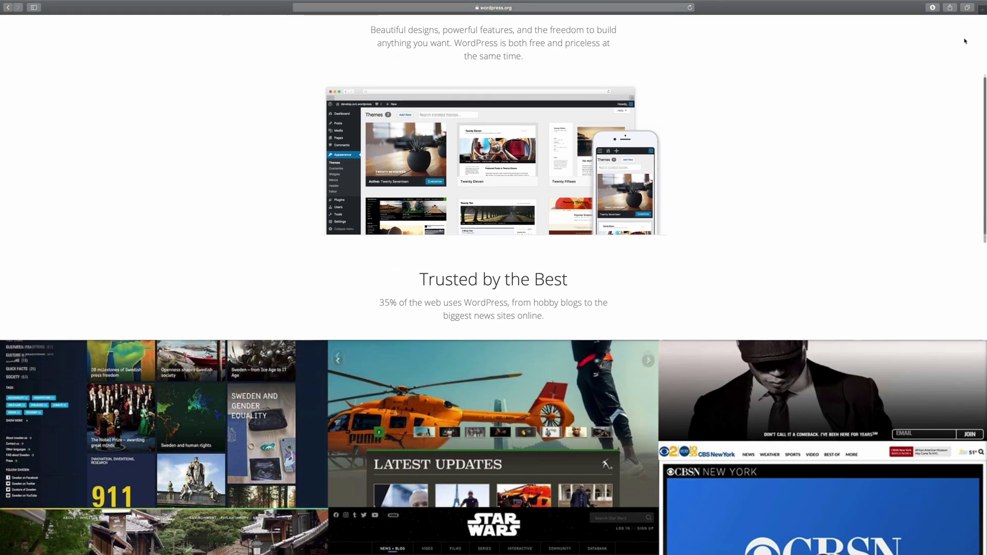
pyautogui.scroll(-3, 965, 41)
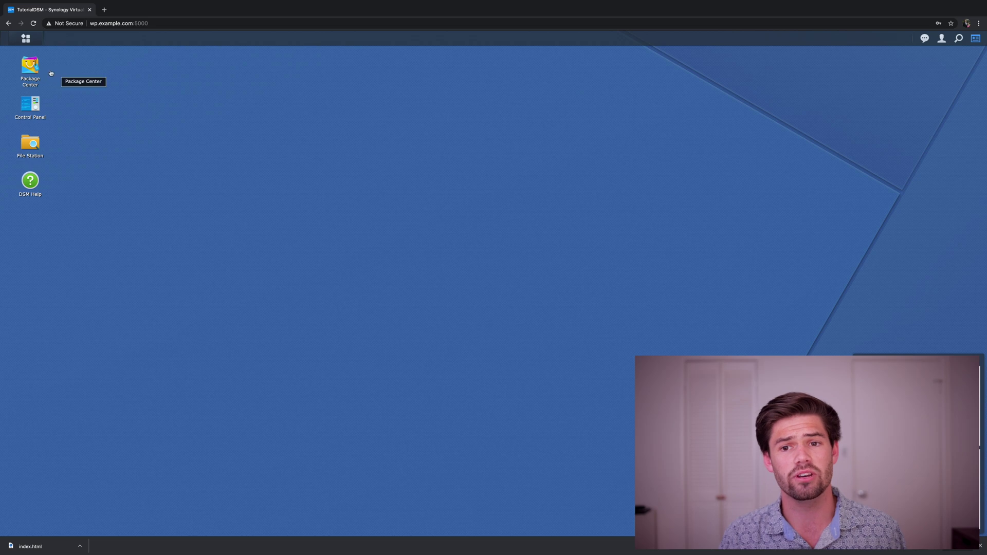
pyautogui.click(24, 72)
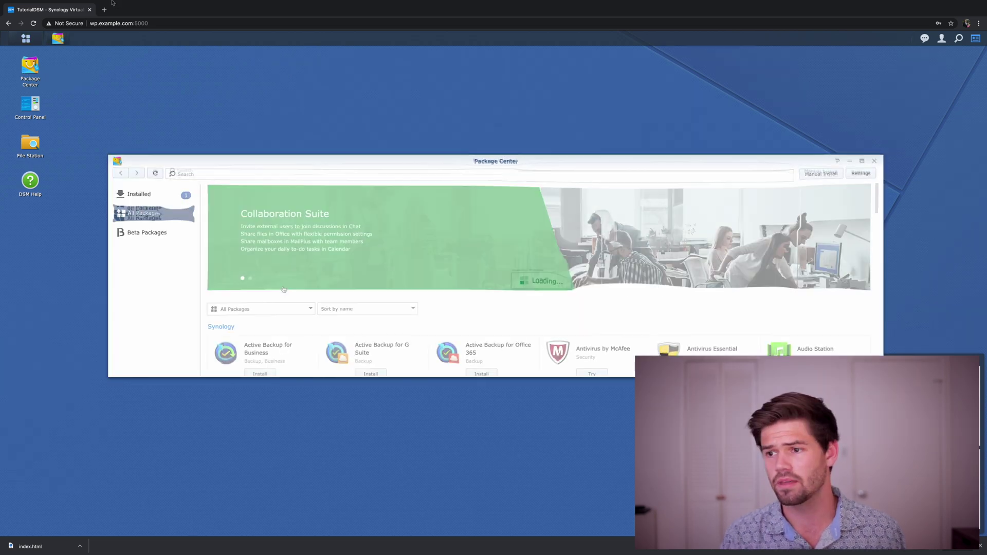
pyautogui.click(615, 174)
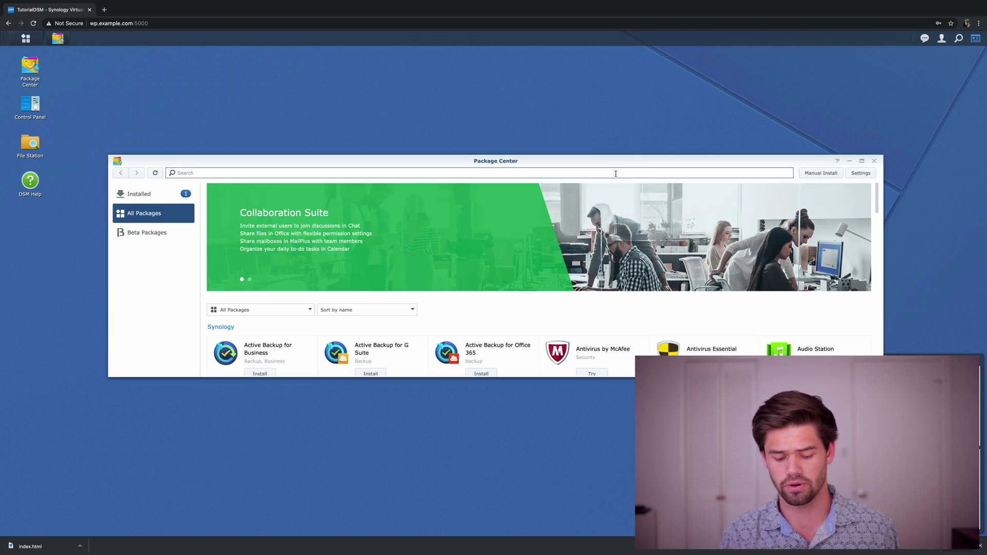
pyautogui.write('wordpress')
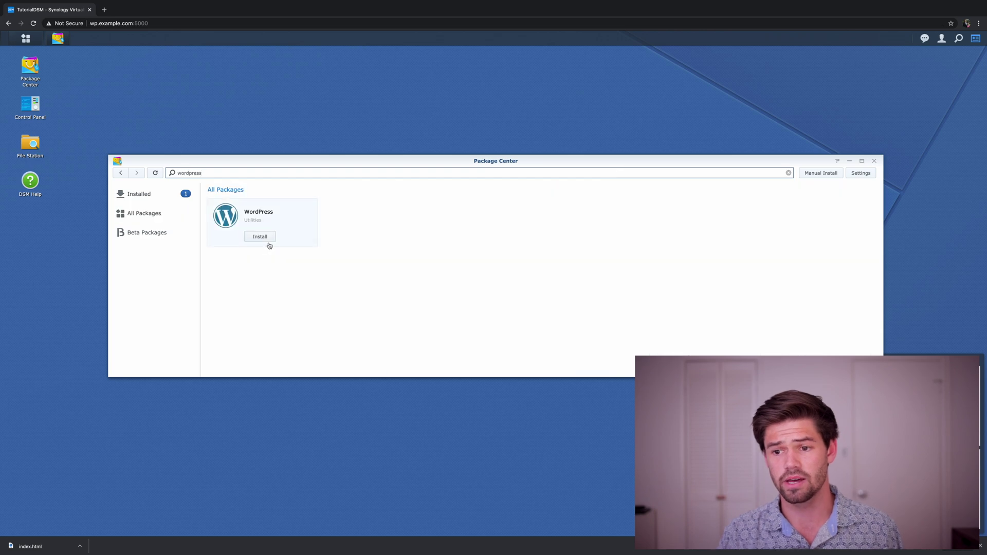
# Install WordPress with its Web Station, MariaDB 10, PHP 7.2 and Apache dependencies, then open Control Panel
pyautogui.click(268, 241)
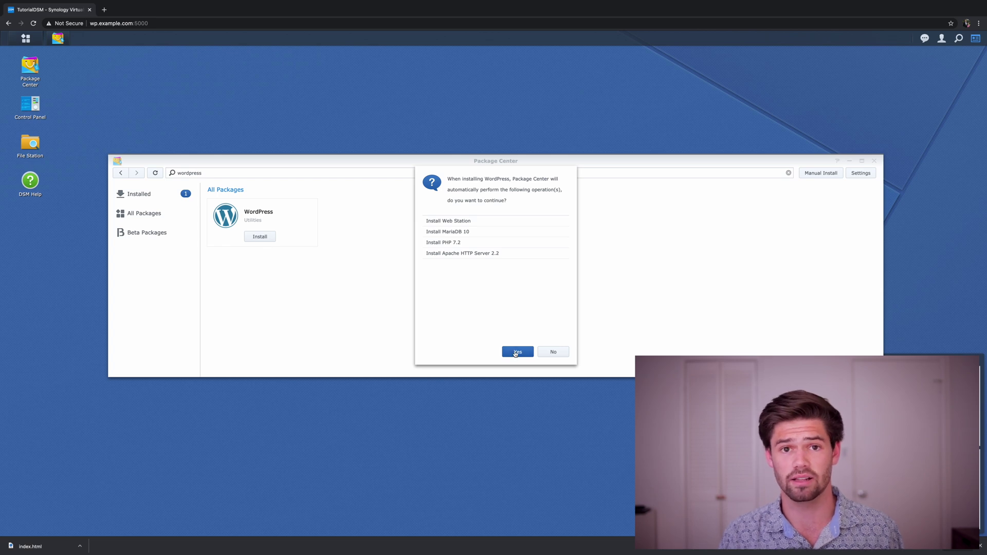
pyautogui.click(516, 352)
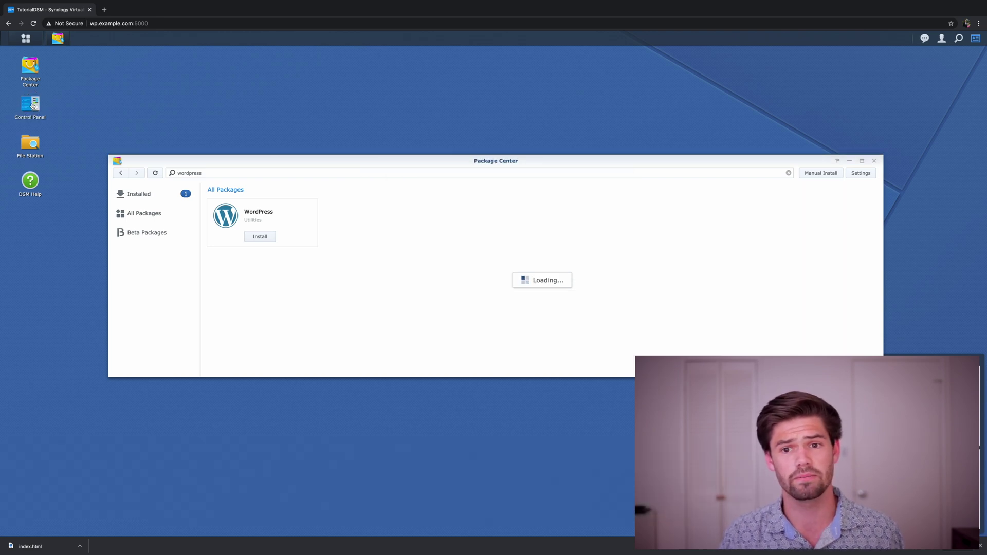
pyautogui.click(31, 105)
# Add a DDNS entry under External Access with Synology as provider, then dismiss the form
pyautogui.click(189, 187)
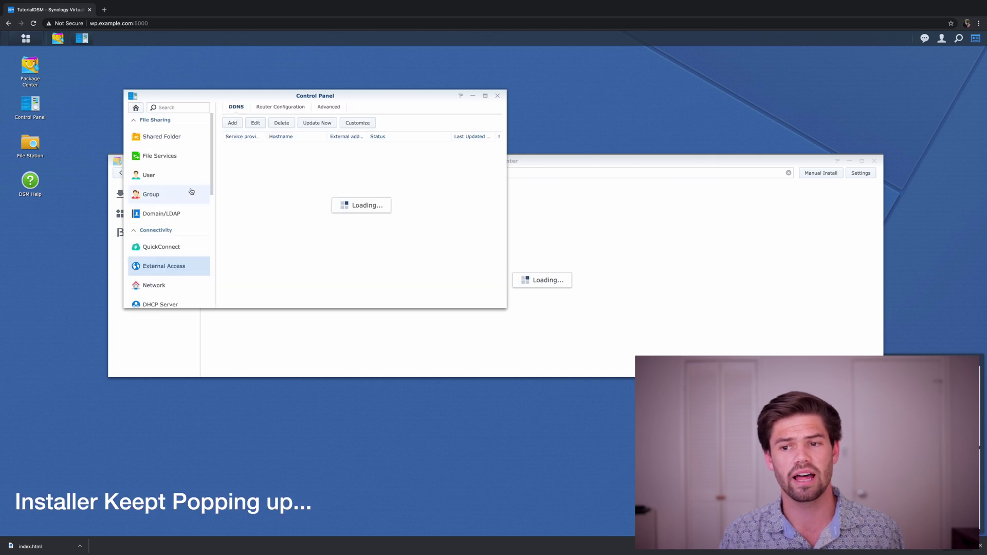
pyautogui.click(237, 150)
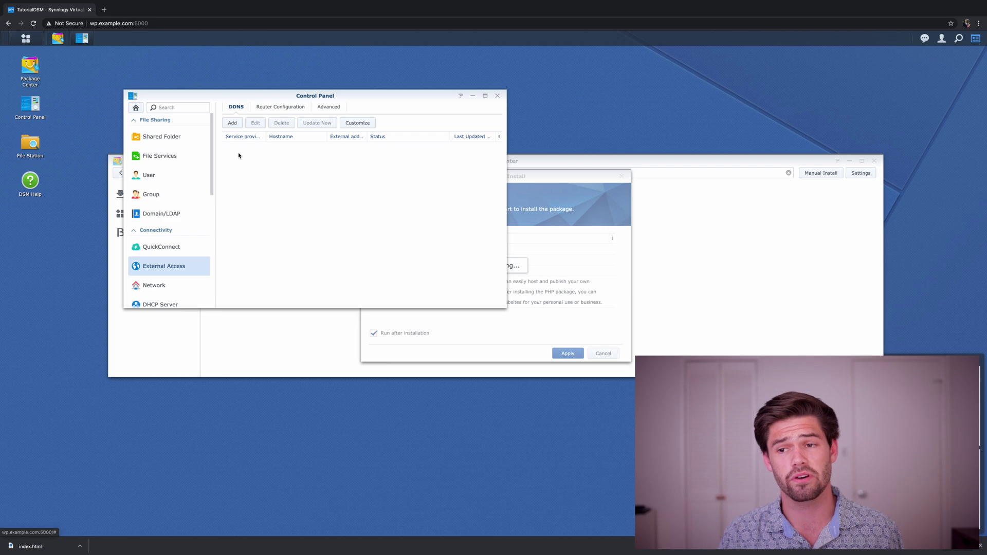
pyautogui.click(234, 126)
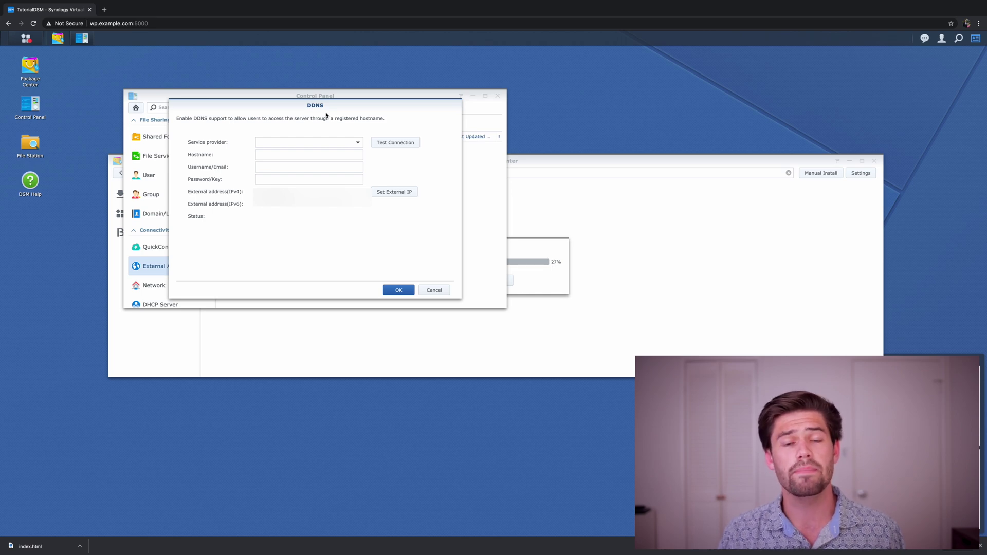
pyautogui.click(355, 142)
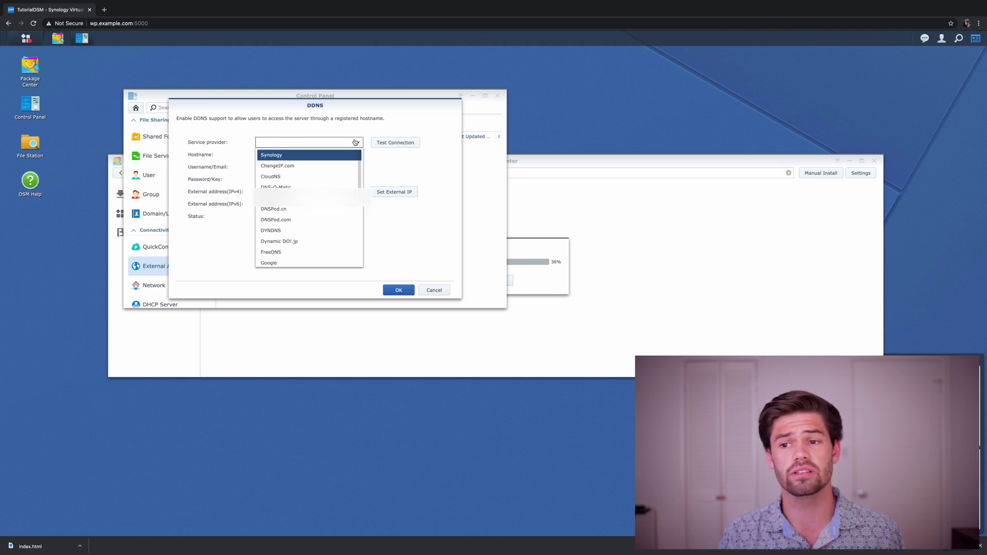
pyautogui.click(297, 155)
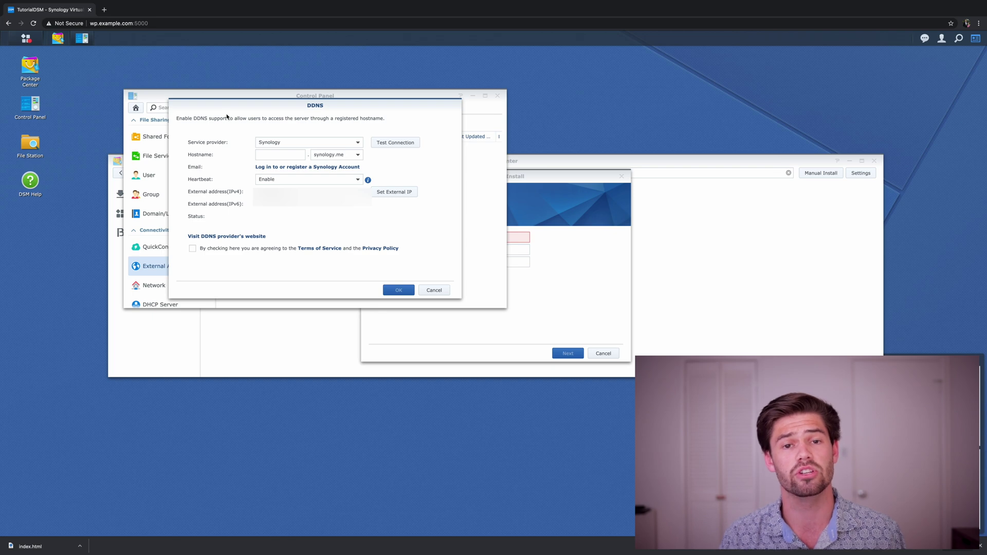
pyautogui.press('Escape')
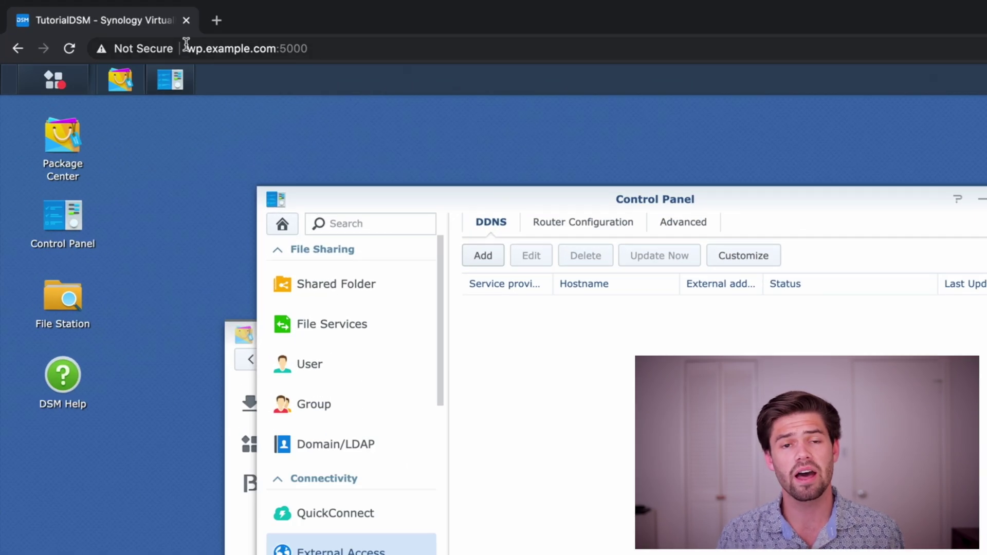
# Highlight the wp.example.com address in the browser's address bar
pyautogui.moveTo(186, 45); pyautogui.dragTo(273, 40)
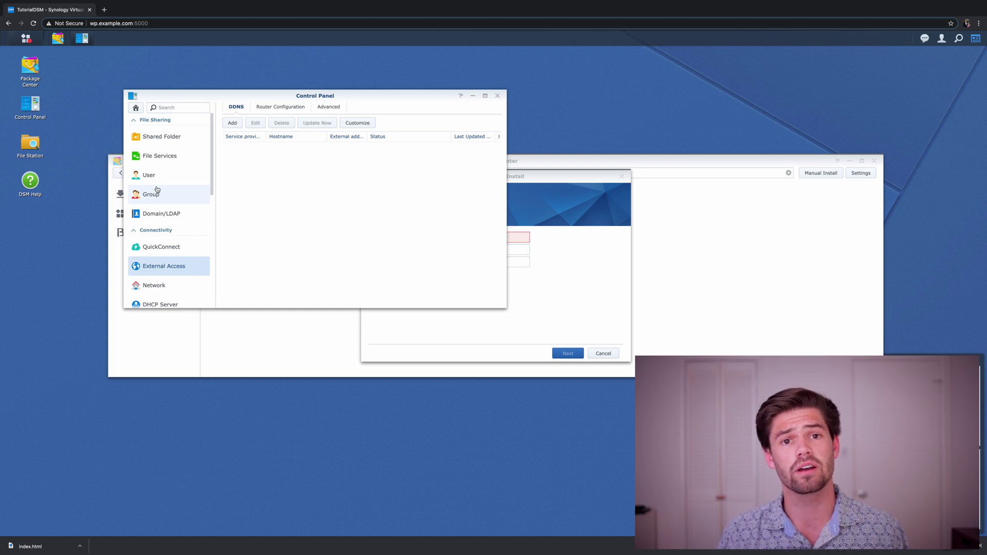
# Run the Router Configuration setup wizard through its router compatibility check
pyautogui.click(277, 108)
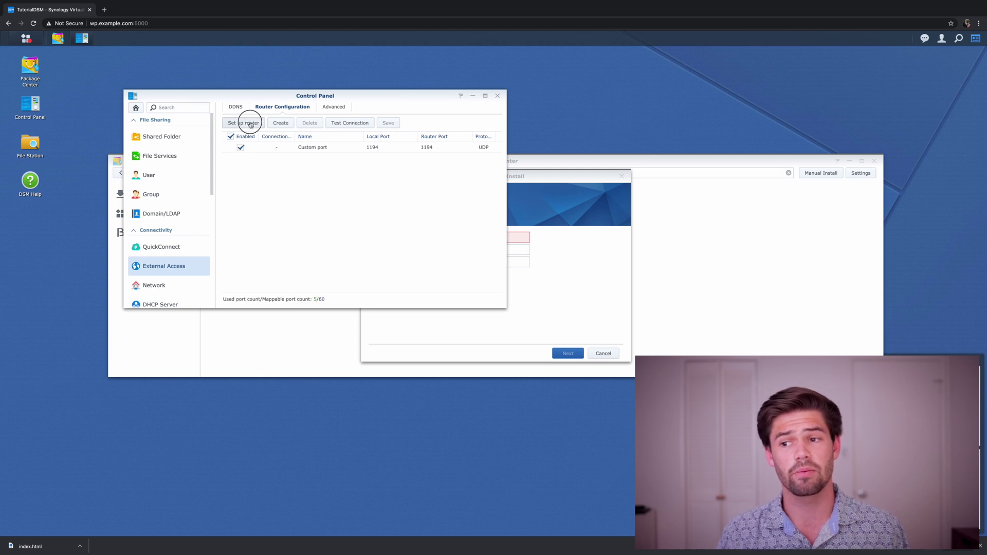
pyautogui.click(250, 123)
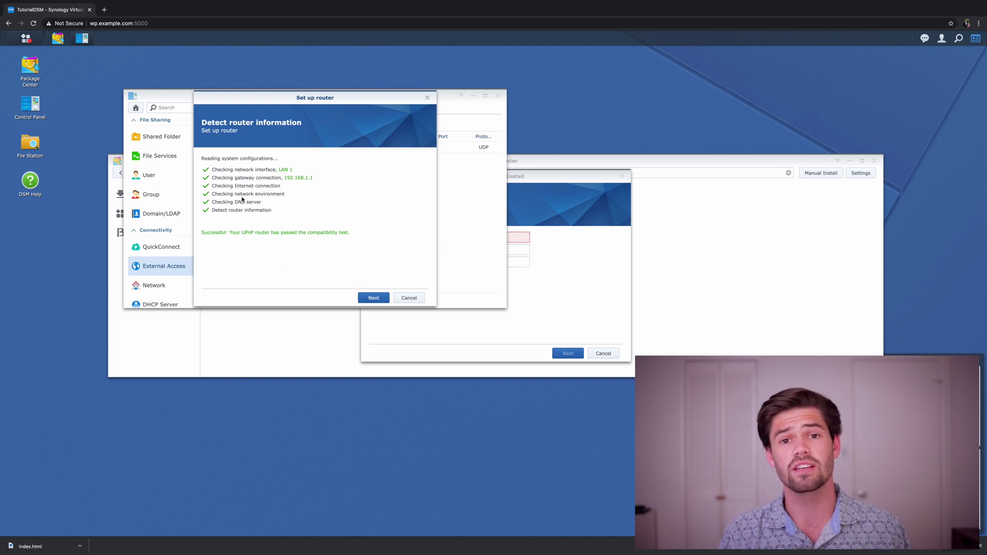
pyautogui.click(368, 297)
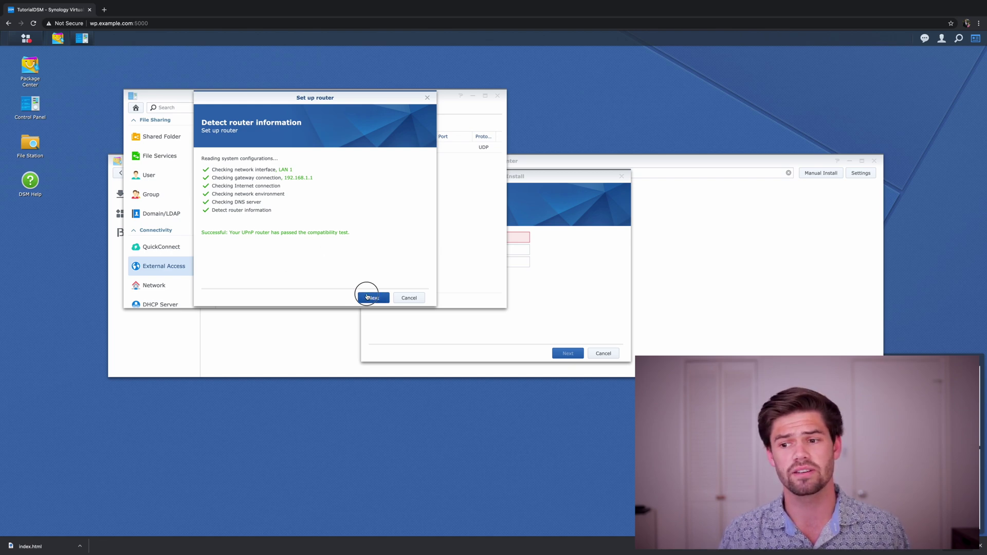
pyautogui.click(368, 296)
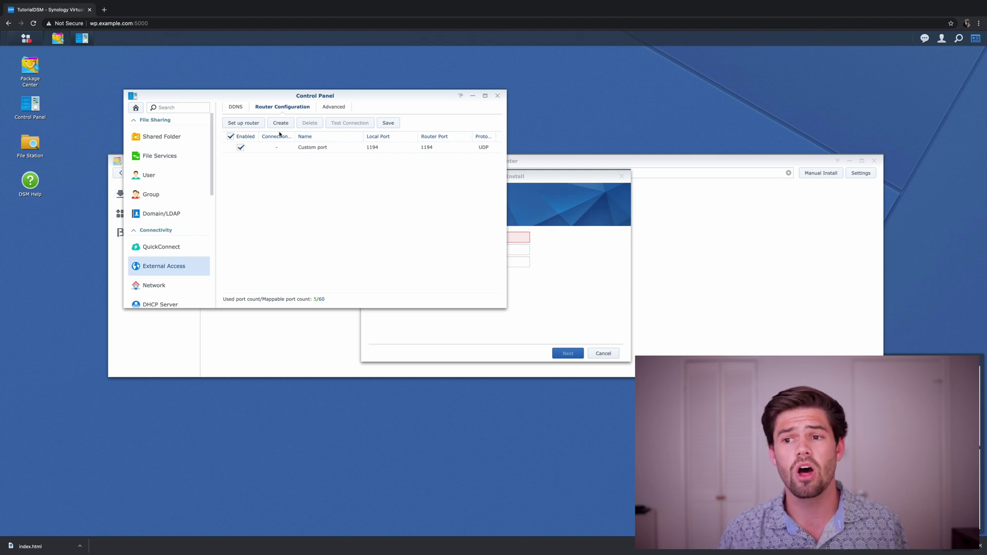
# Add a custom TCP rule forwarding router port 80 to local port 80 and save it to the router
pyautogui.click(281, 126)
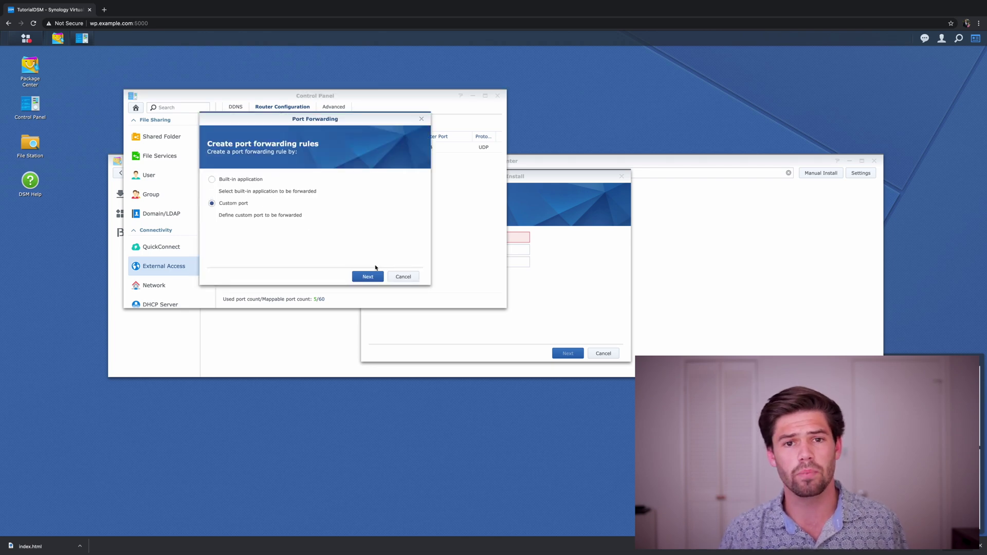
pyautogui.click(366, 276)
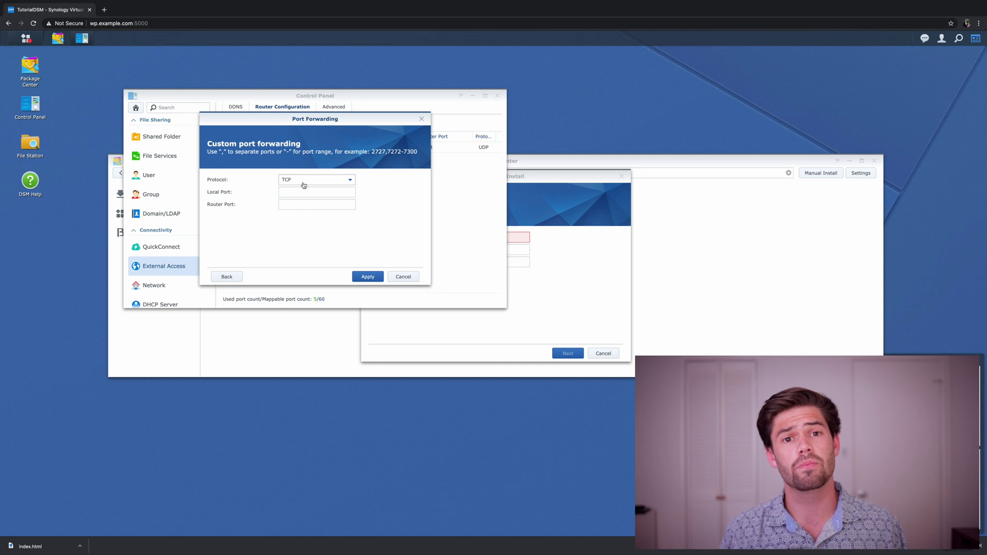
pyautogui.click(304, 191)
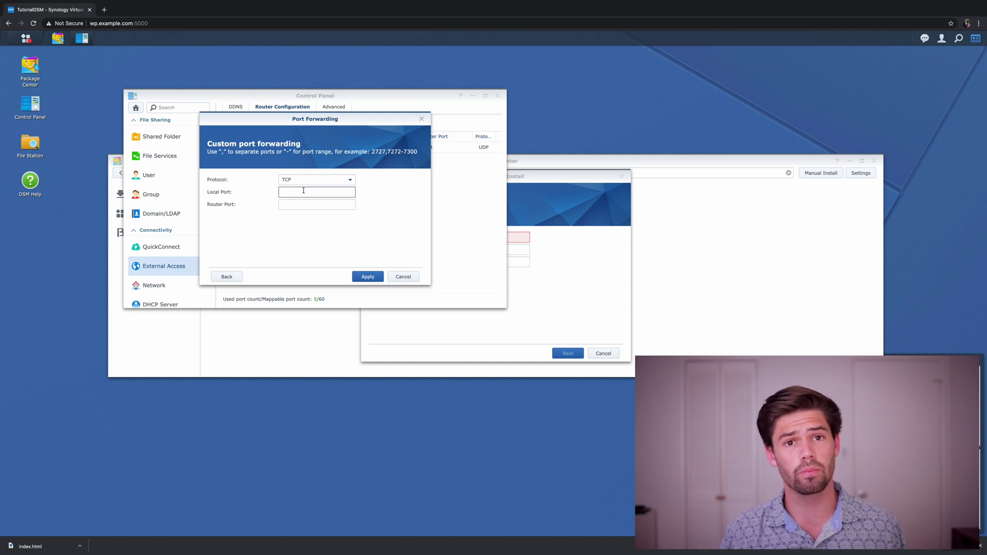
pyautogui.write('80')
pyautogui.press('Tab')
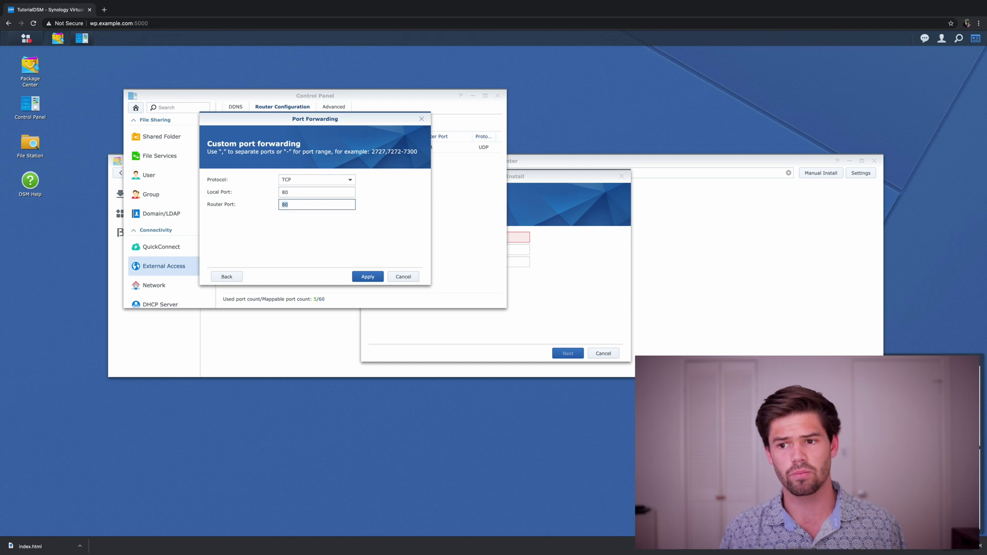
pyautogui.click(371, 277)
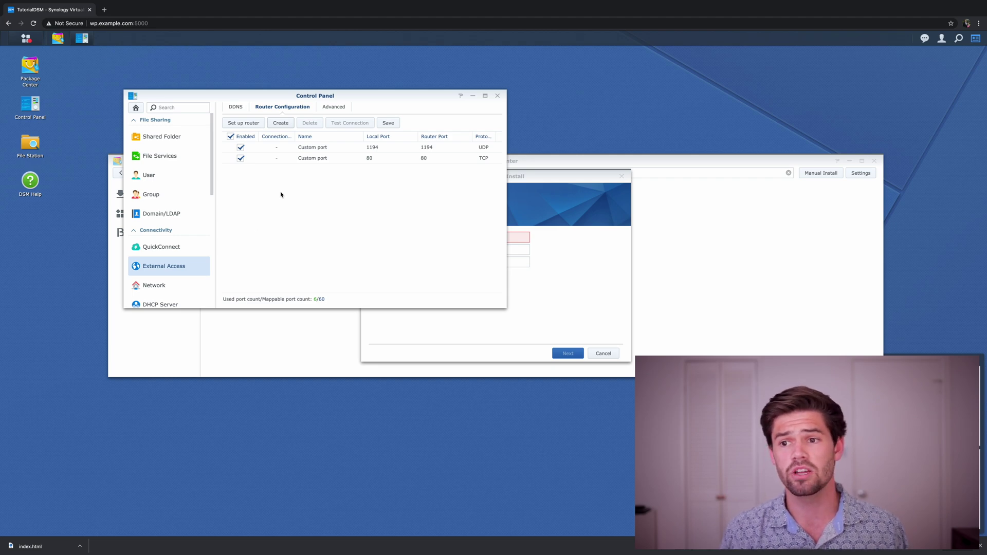
pyautogui.click(389, 124)
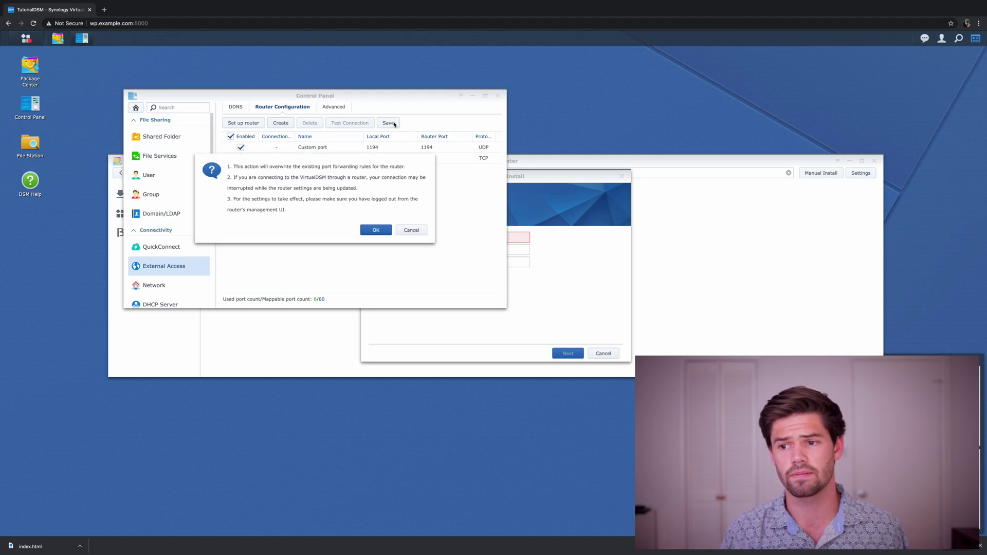
pyautogui.click(375, 231)
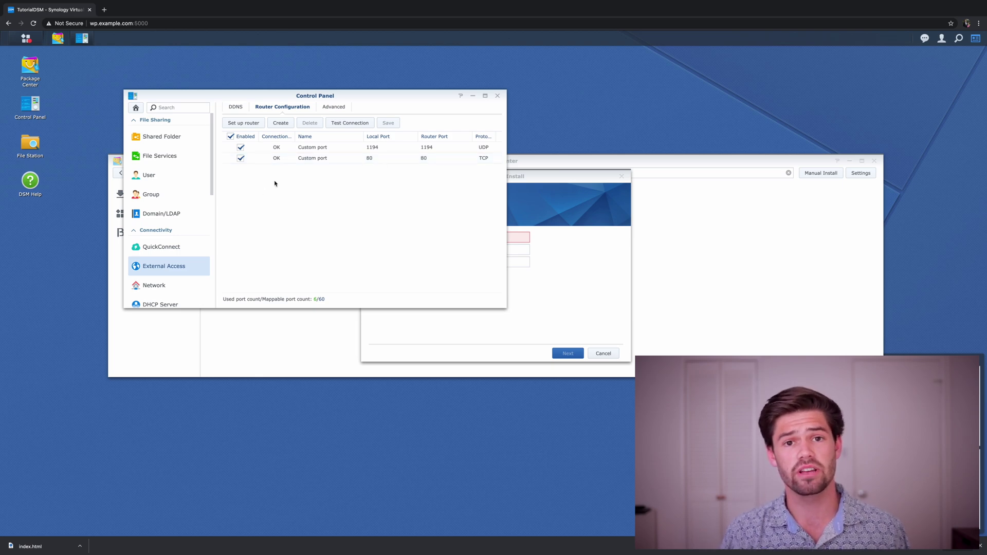
# Close Control Panel and install MariaDB 10 with a new, confirmed root password
pyautogui.click(497, 98)
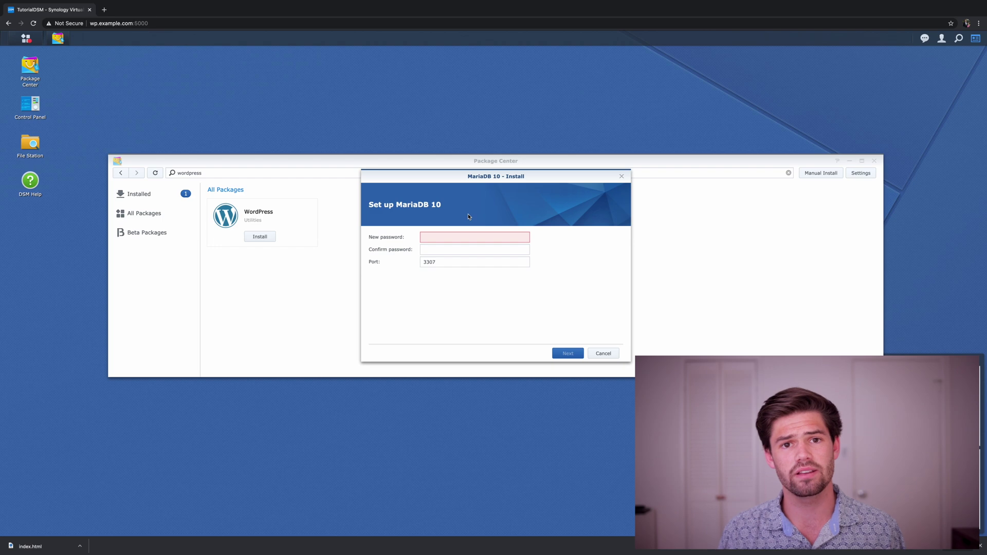
pyautogui.click(453, 237)
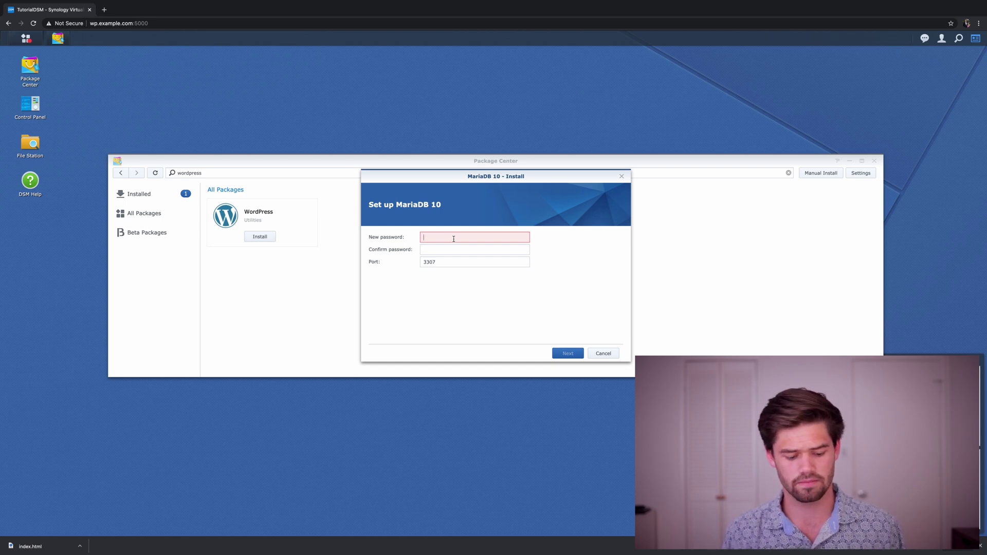
pyautogui.write('••••••••••••')
pyautogui.press('Tab')
pyautogui.write('•••••••••••••')
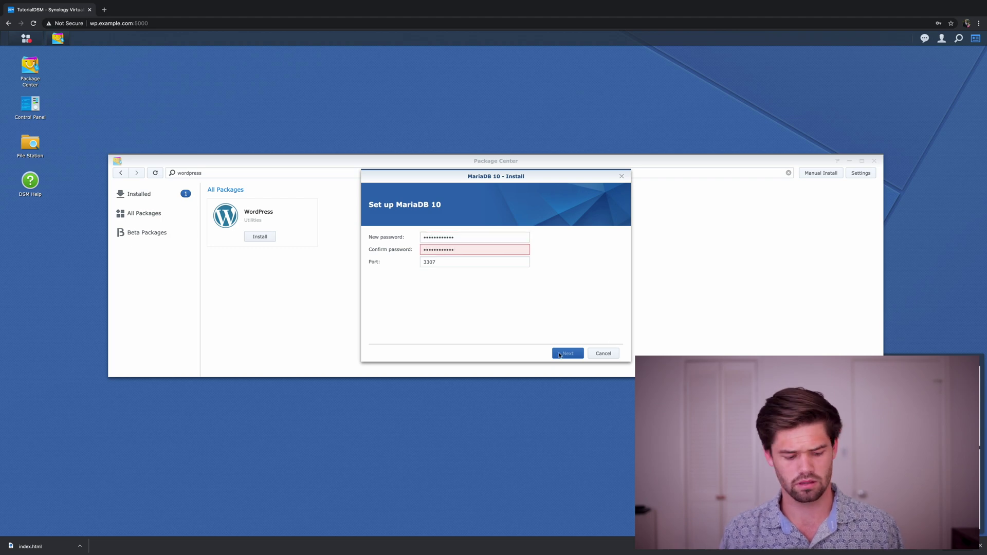
pyautogui.click(570, 354)
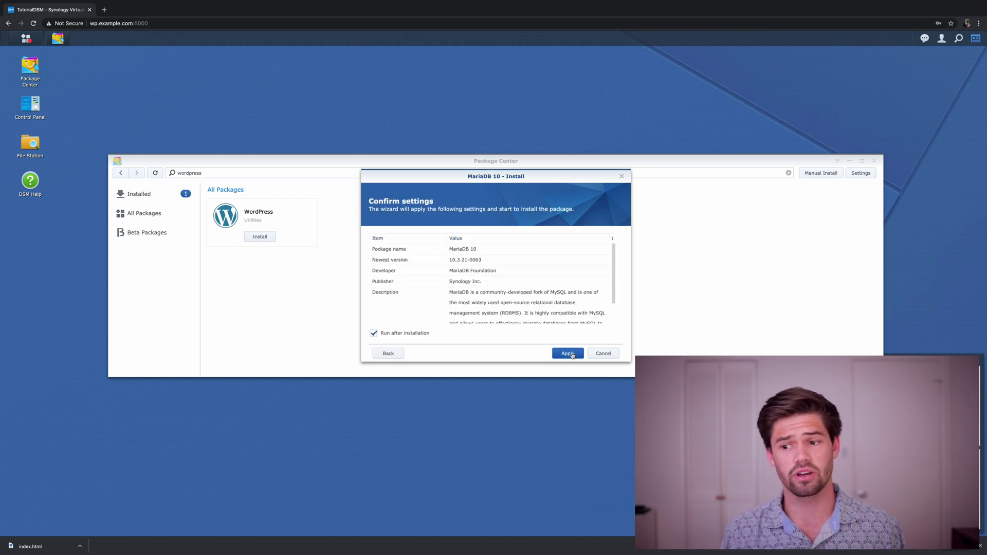
pyautogui.click(572, 355)
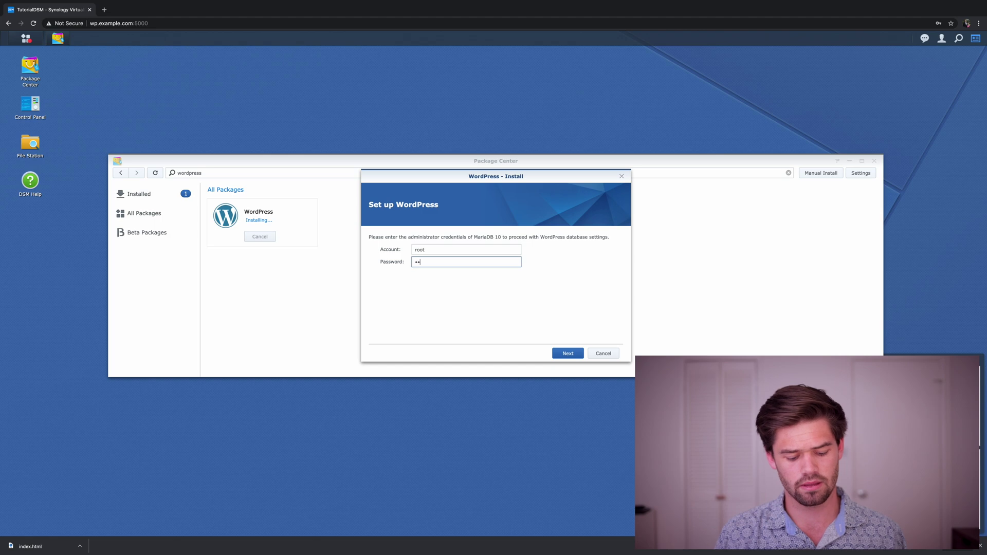
# Submit the MariaDB admin password to reach database setup, then open Control Panel's User list
pyautogui.write('•••••••••••')
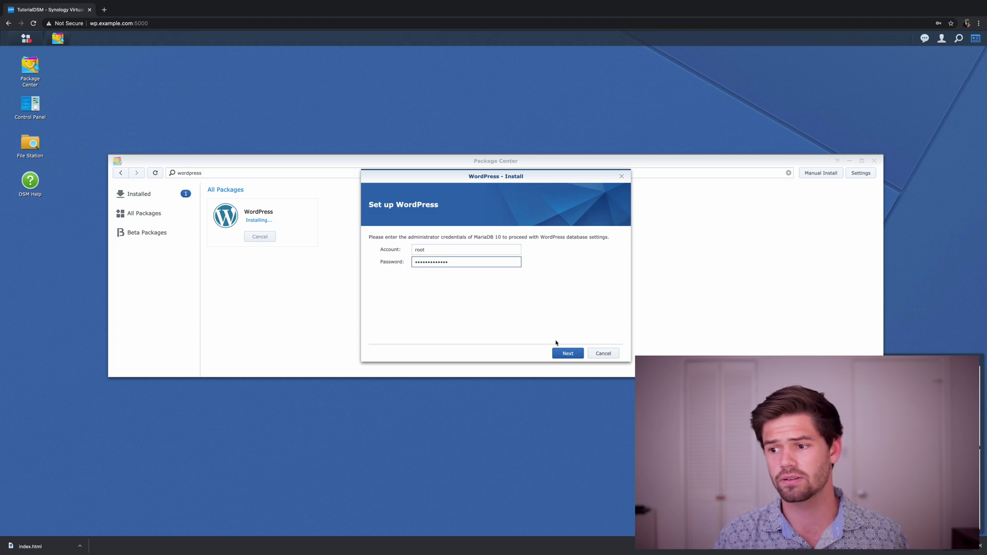
pyautogui.click(566, 353)
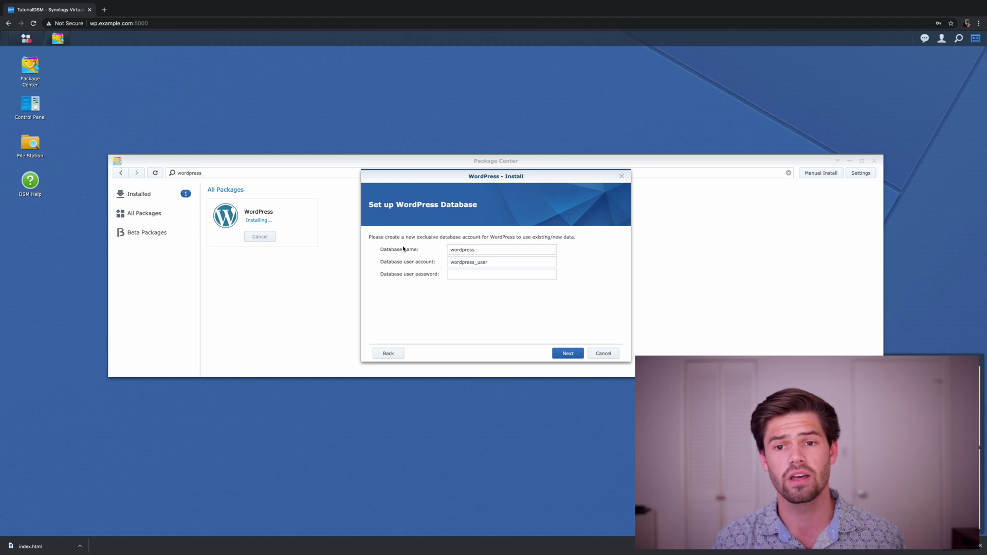
pyautogui.click(30, 106)
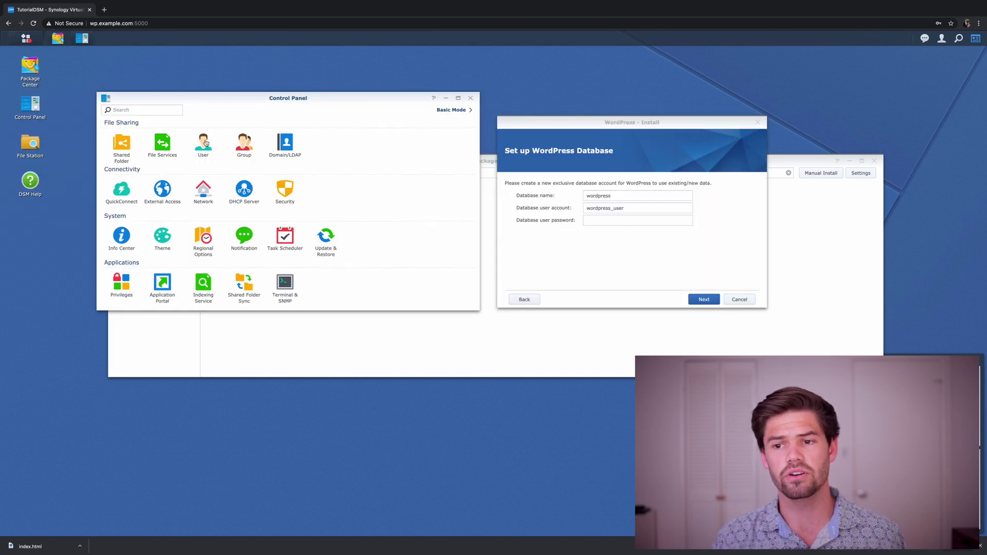
pyautogui.click(204, 143)
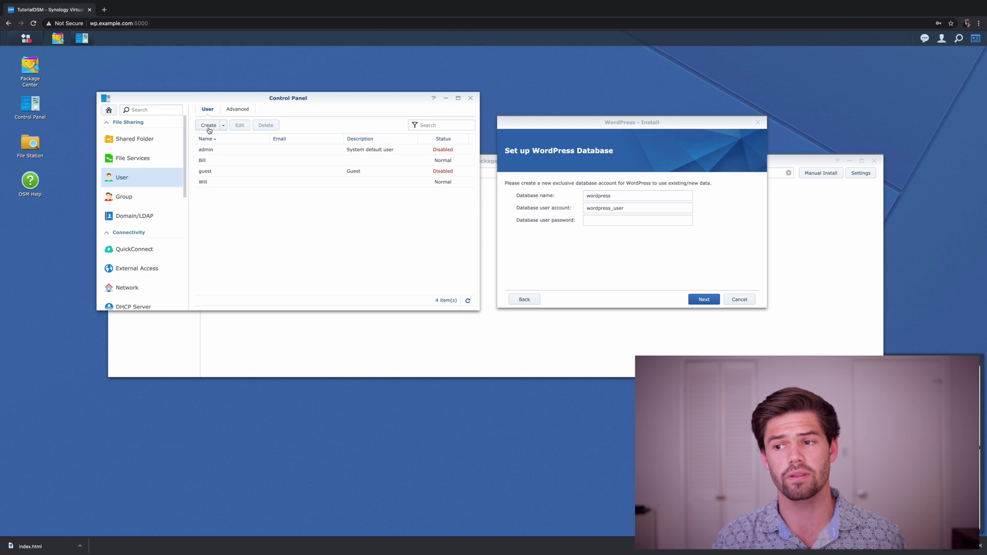
# Create a new user named wordpress_user, pasting the name copied from the database account
pyautogui.click(208, 125)
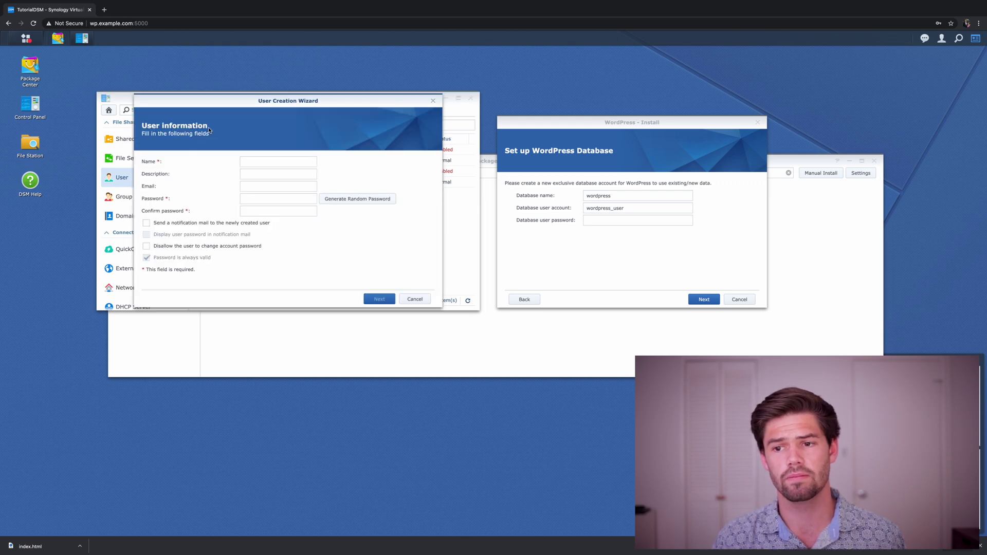
pyautogui.click(279, 160)
pyautogui.moveTo(639, 206); pyautogui.dragTo(536, 208)
pyautogui.hotkey('ctrl', 'c')
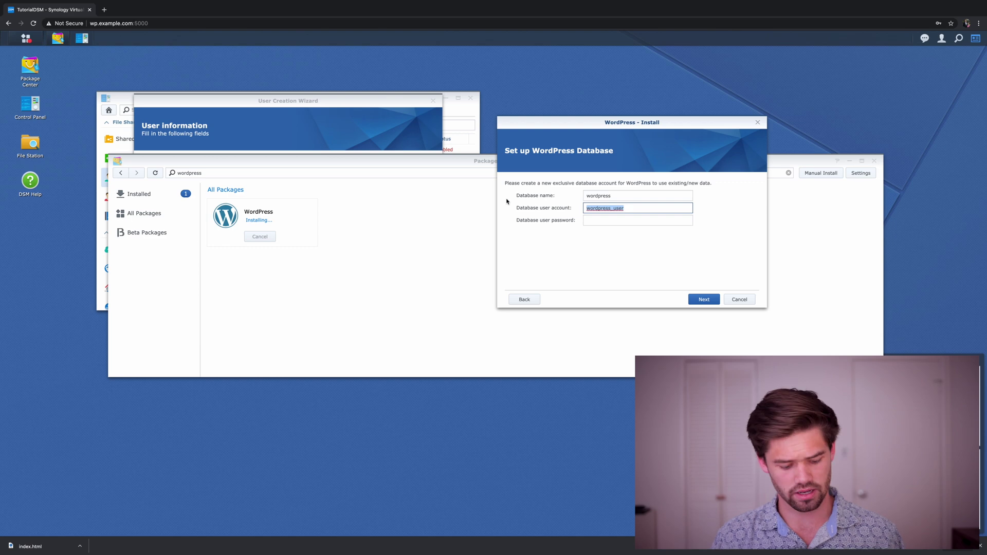
pyautogui.click(256, 132)
pyautogui.hotkey('ctrl', 'v')
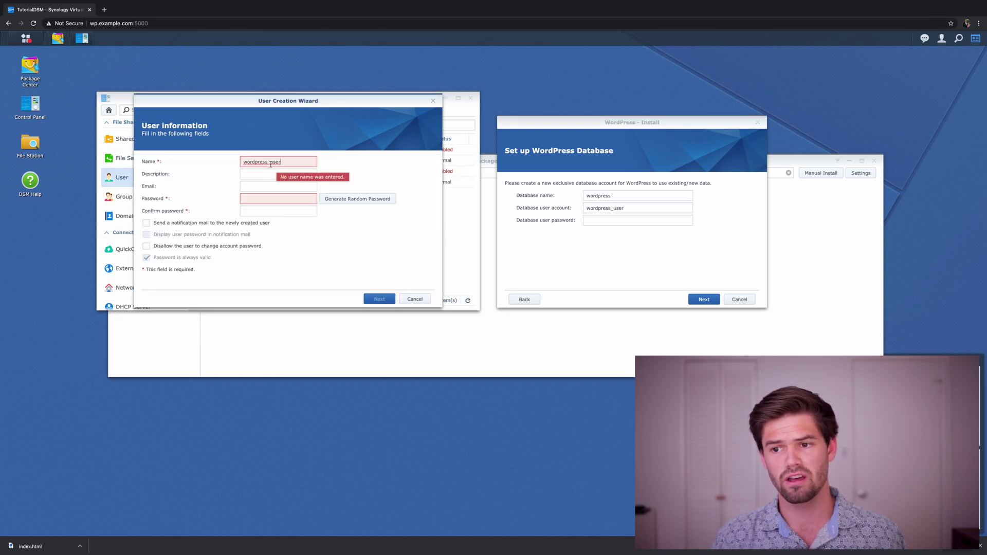
pyautogui.click(269, 173)
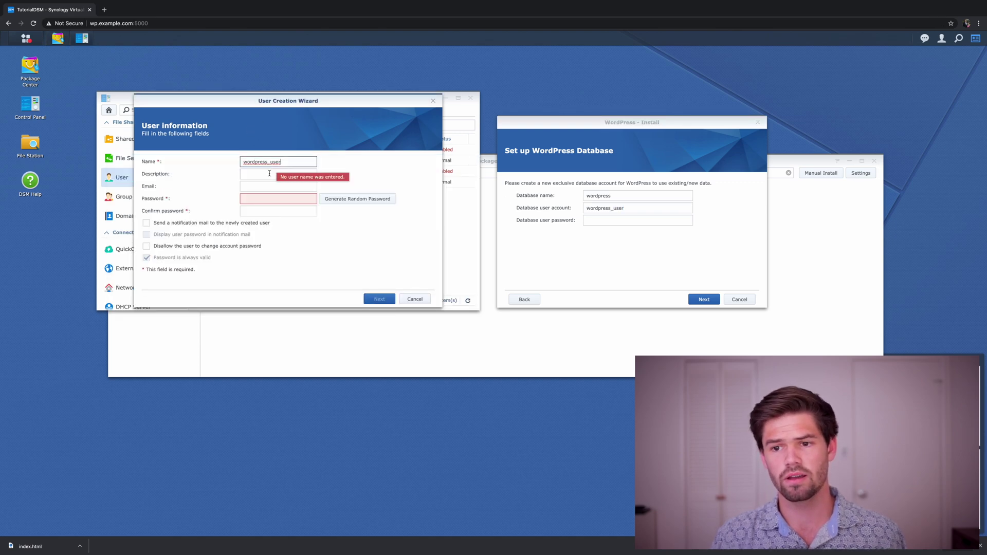
# Enter and confirm the new user's password, then advance to shared folder permissions
pyautogui.click(267, 200)
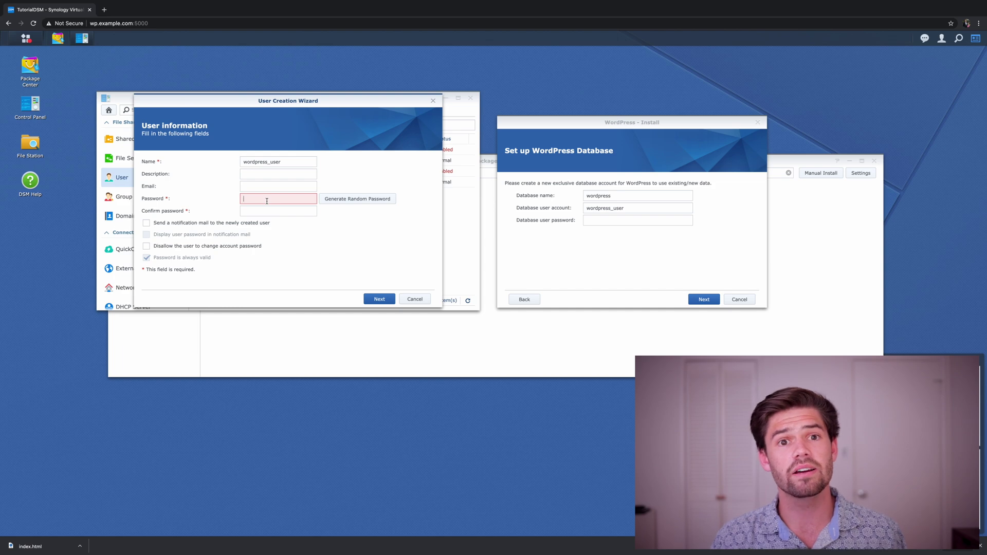
pyautogui.moveTo(281, 196)
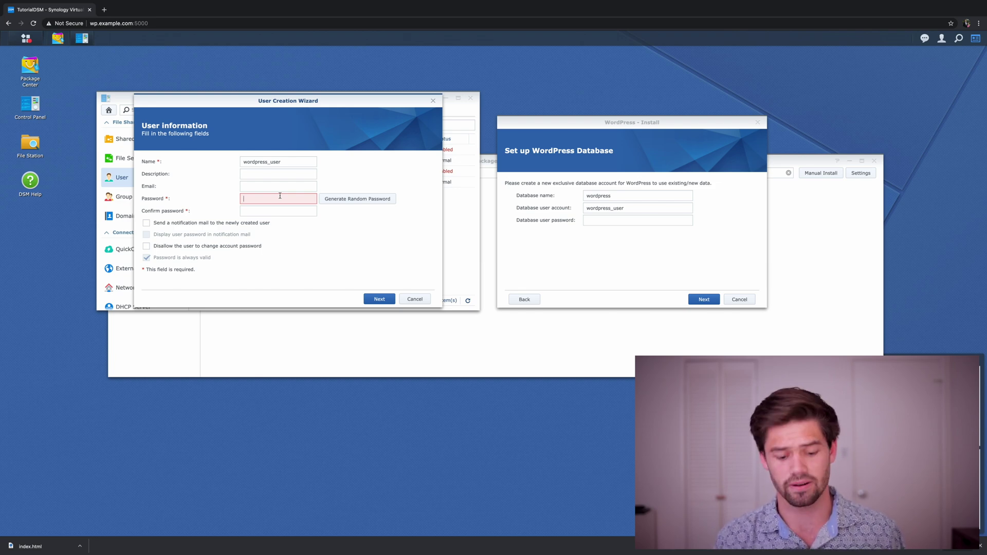
pyautogui.write('*************')
pyautogui.press('Tab')
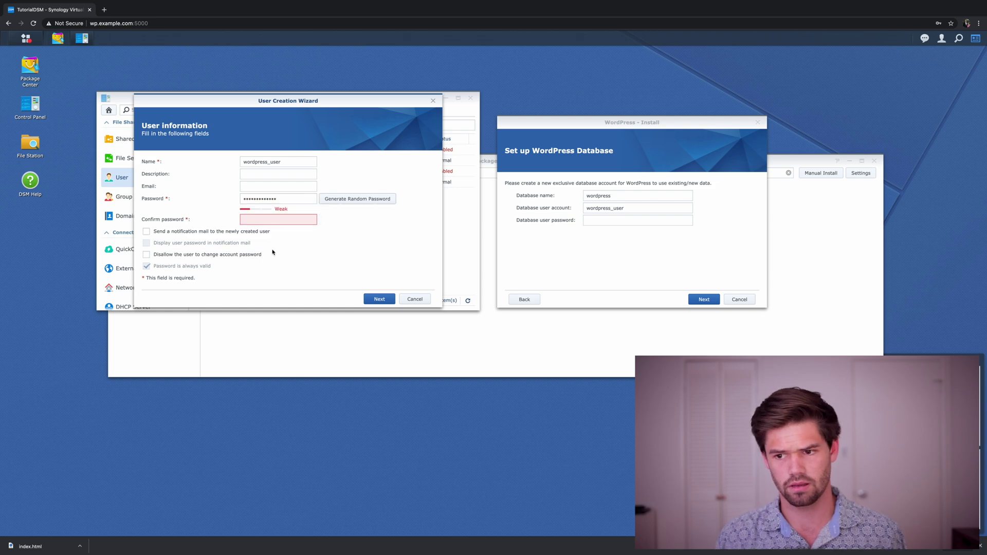
pyautogui.write('*************')
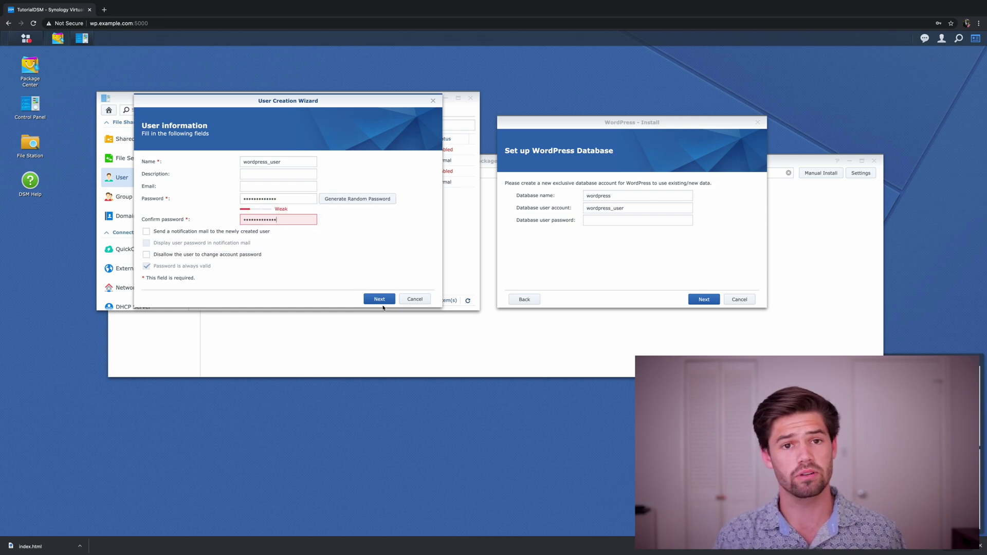
pyautogui.click(383, 303)
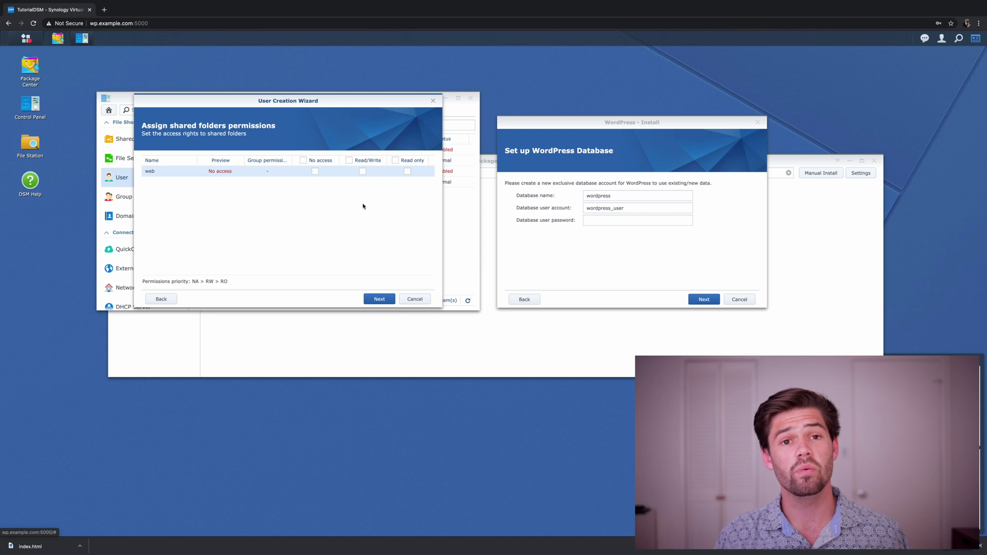
# Give wordpress_user Read/Write access to the web folder and skip the quota step
pyautogui.click(363, 171)
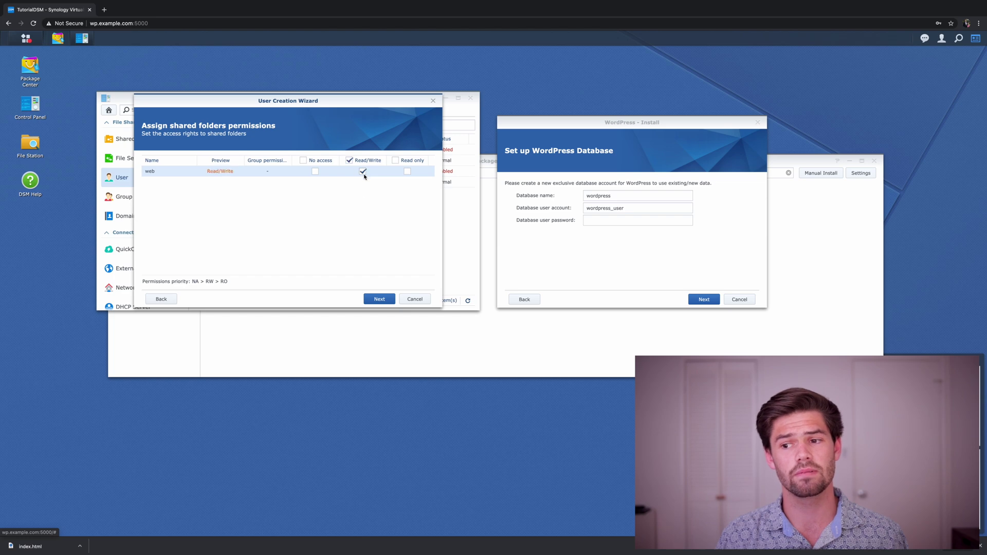
pyautogui.click(377, 299)
pyautogui.click(378, 299)
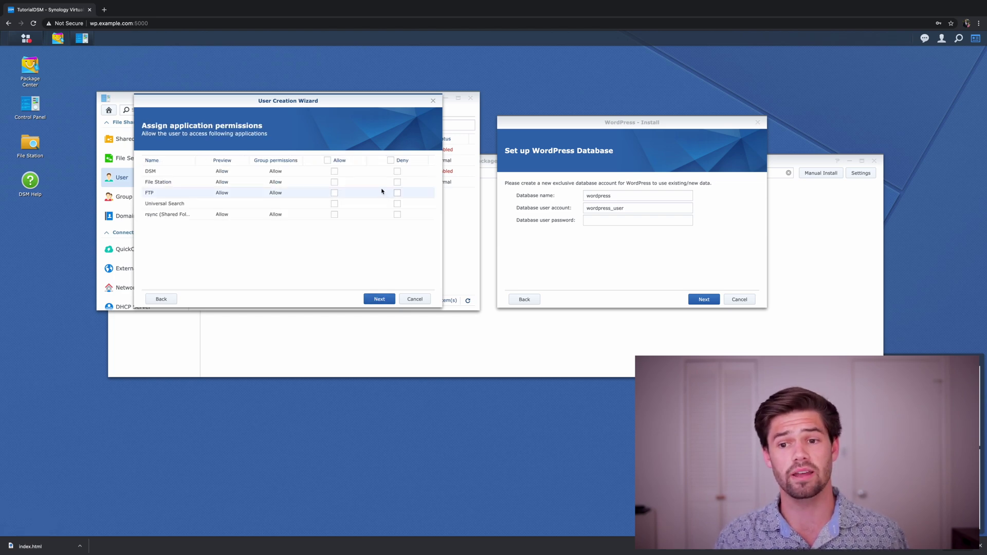
# Deny wordpress_user DSM, File Station, FTP, Universal Search and rsync, then create the account
pyautogui.click(398, 172)
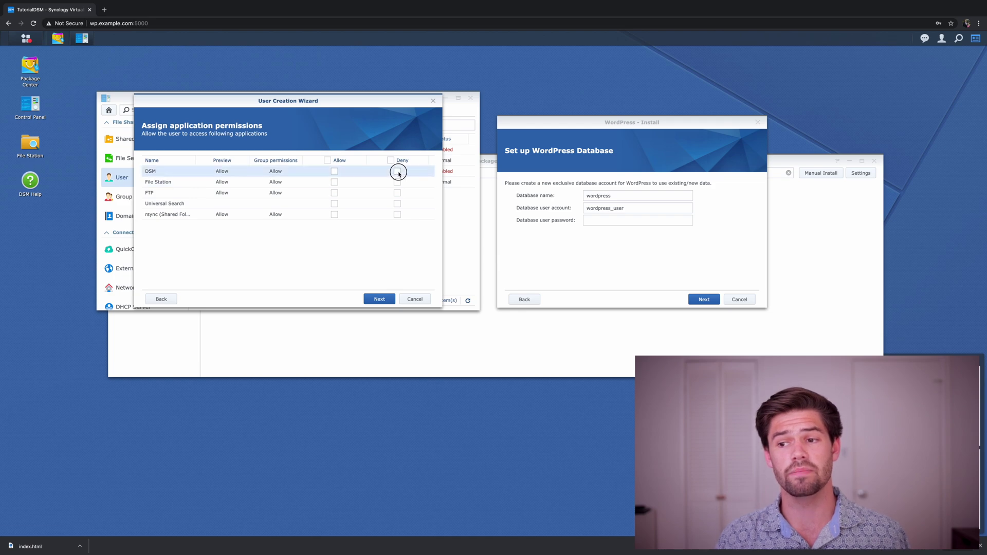
pyautogui.click(398, 182)
pyautogui.click(397, 193)
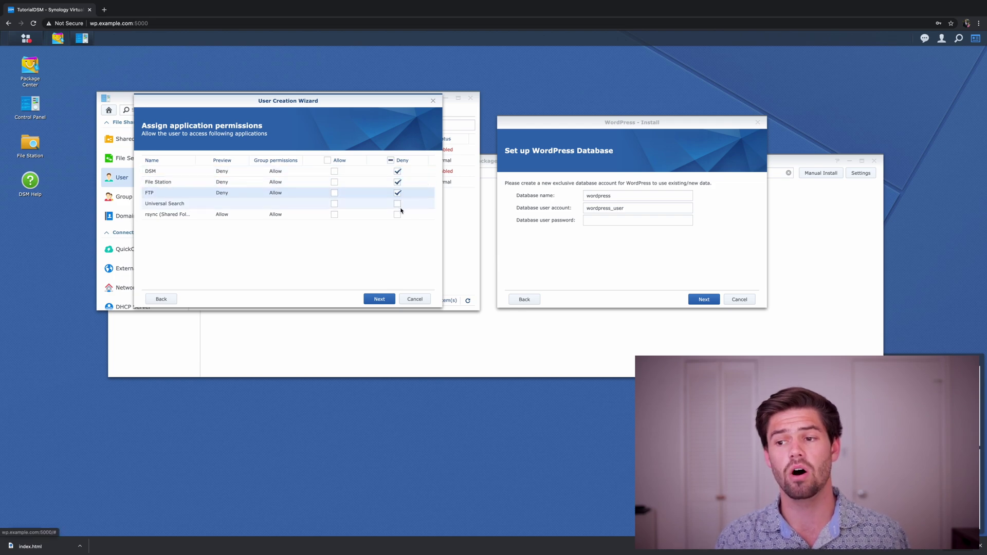
pyautogui.click(397, 204)
pyautogui.click(398, 215)
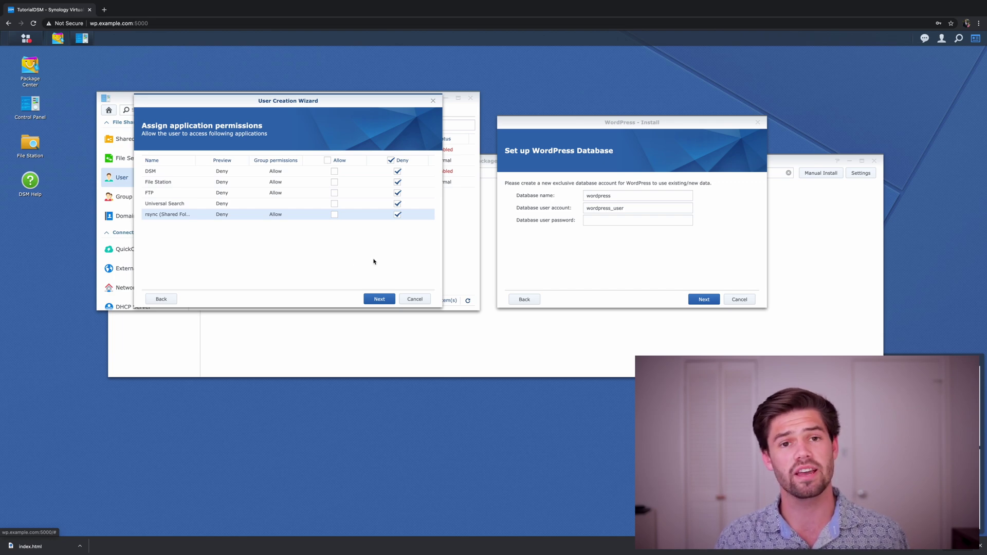
pyautogui.click(381, 299)
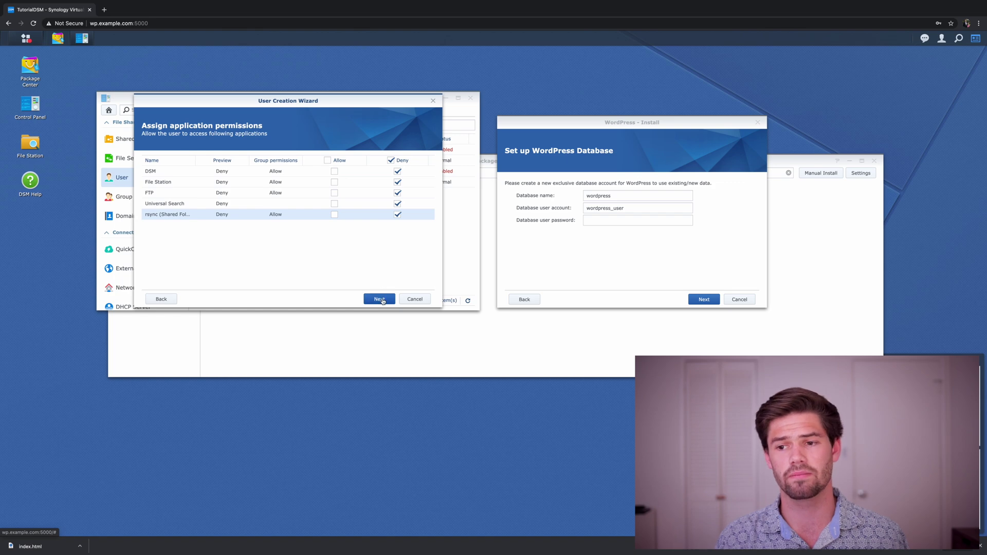
pyautogui.click(383, 300)
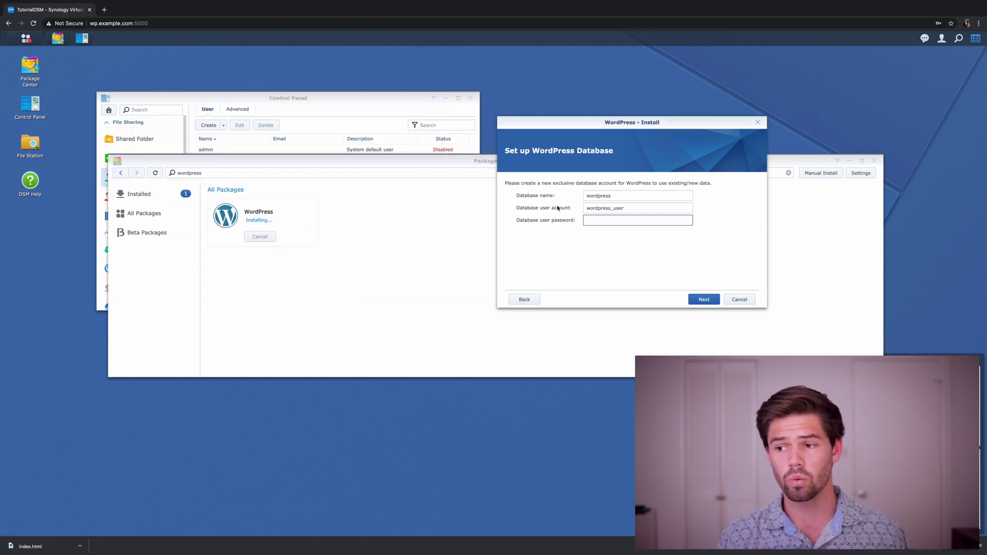
# Enter the wordpress_user database password in the WordPress wizard and apply the installation
pyautogui.write('••••••••••••')
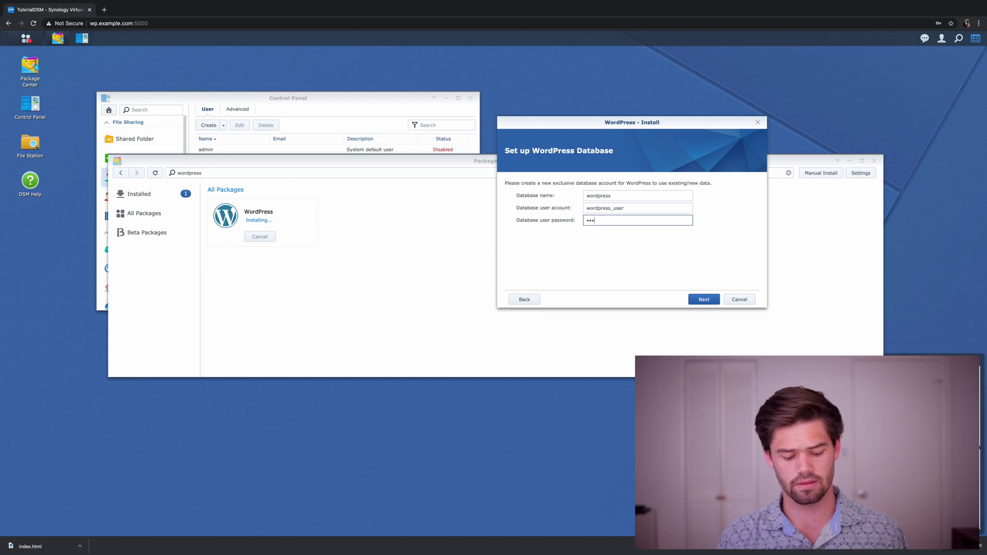
pyautogui.click(712, 302)
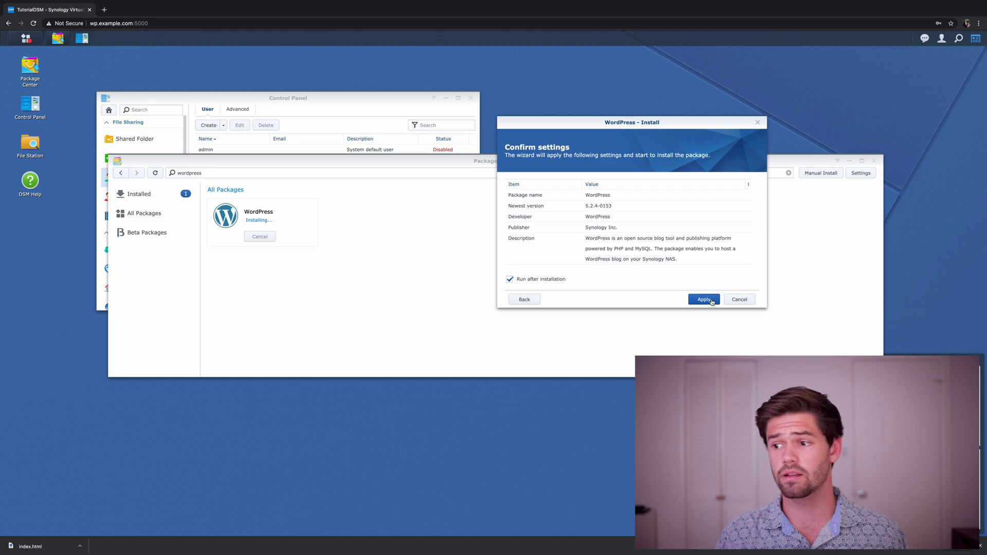
pyautogui.click(712, 302)
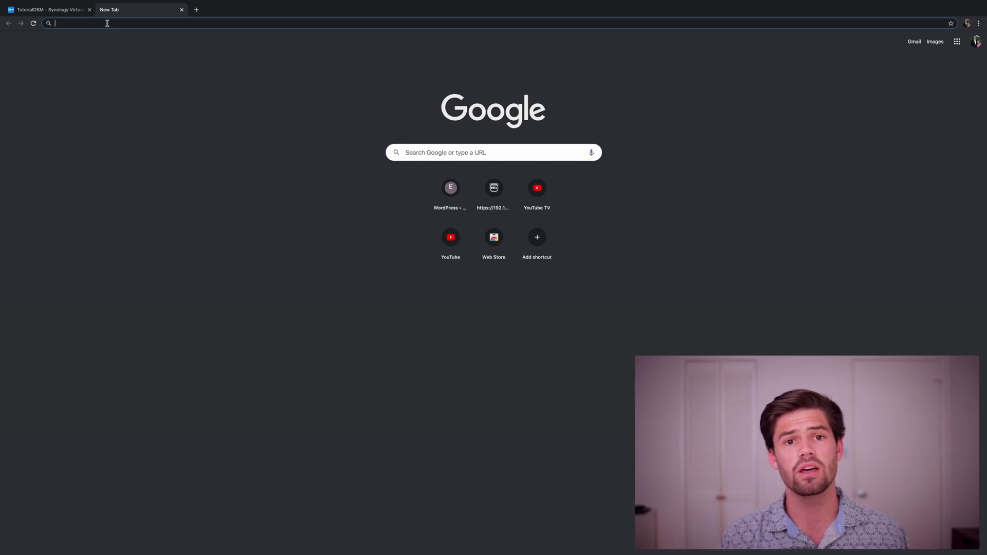
# Load wp.example.com/wordpress in Chrome to reach the WordPress installation language screen
pyautogui.write('wp.example.com')
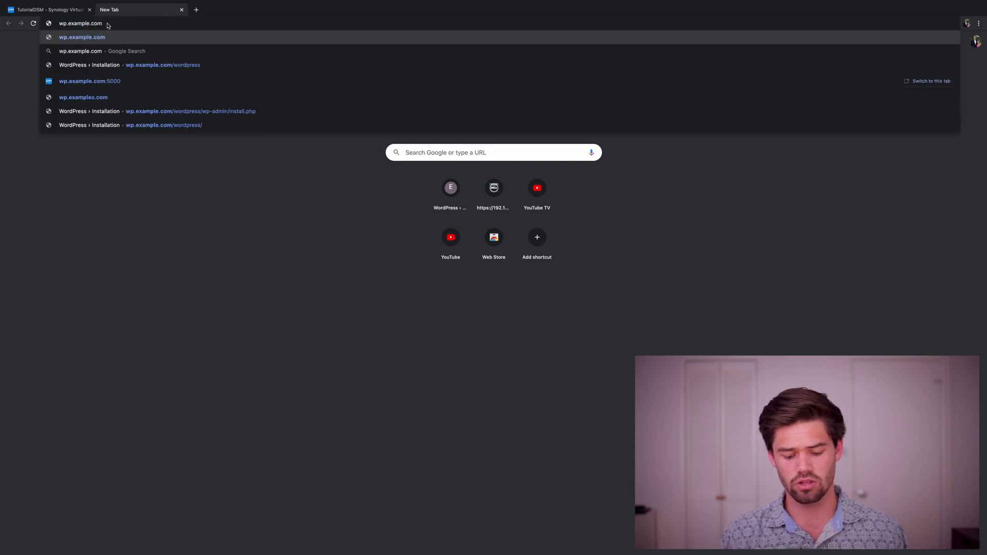
pyautogui.write('/wordpress')
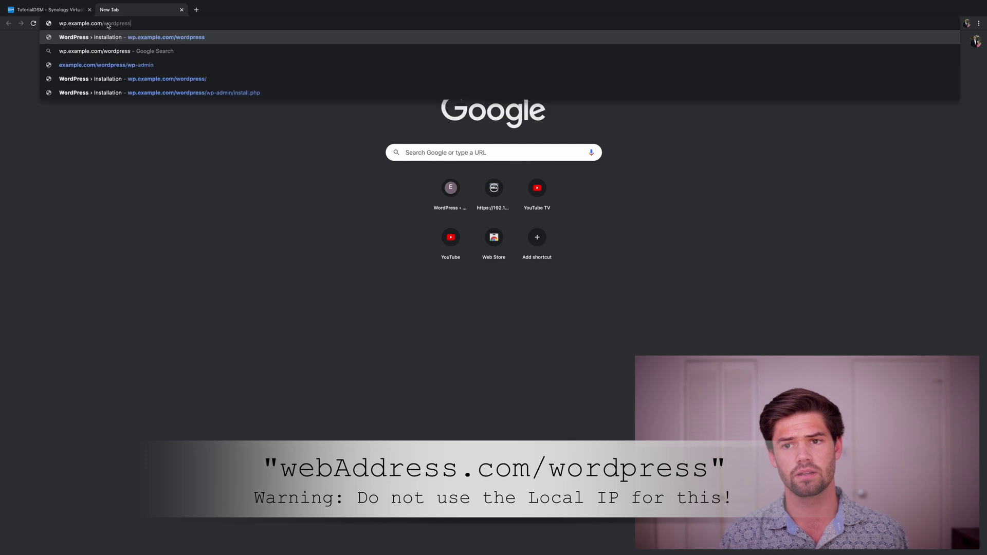
pyautogui.press('Return')
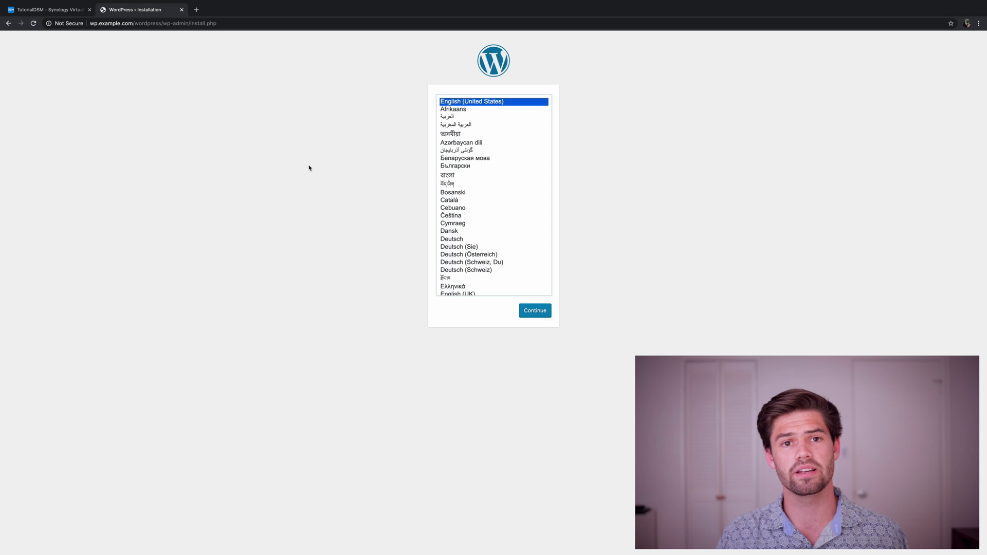
# Keep English (United States), title the site SpaceRex, and enter the admin username and email
pyautogui.click(535, 312)
pyautogui.write('SpaceRex')
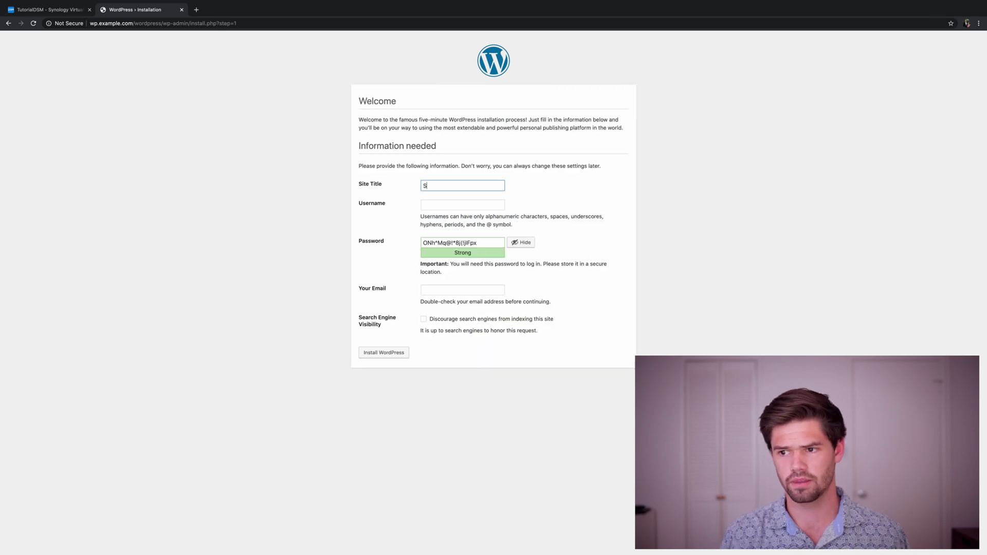
pyautogui.click(441, 206)
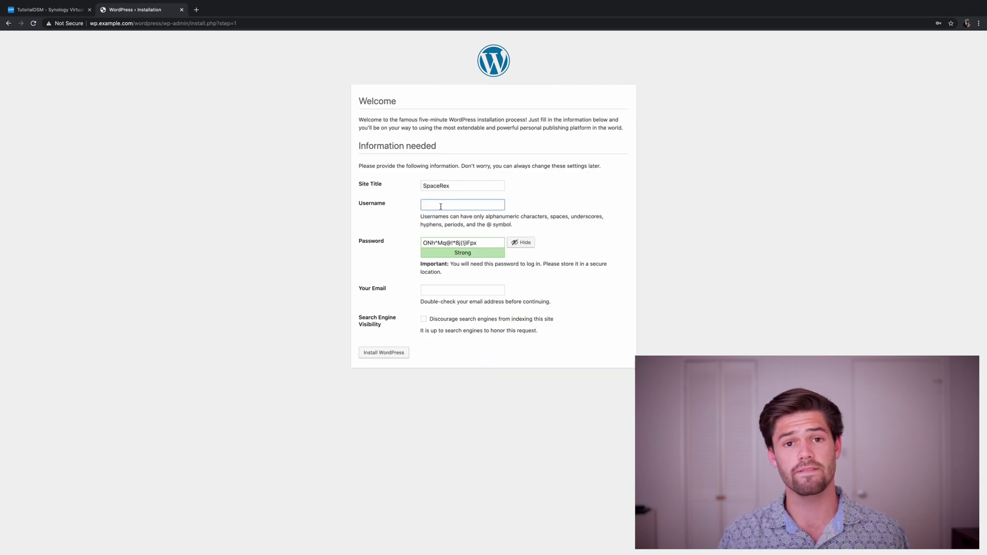
pyautogui.write('will')
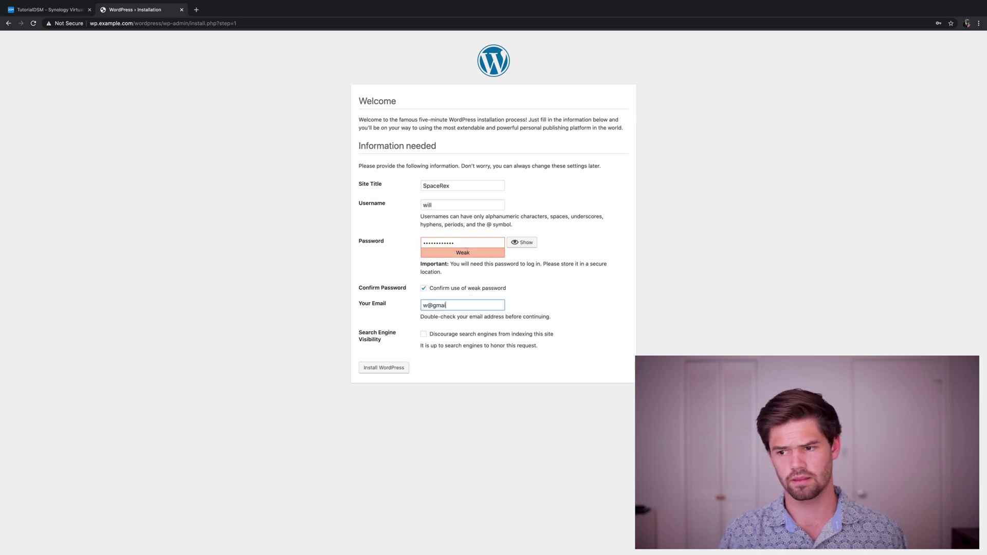
pyautogui.write('l.com')
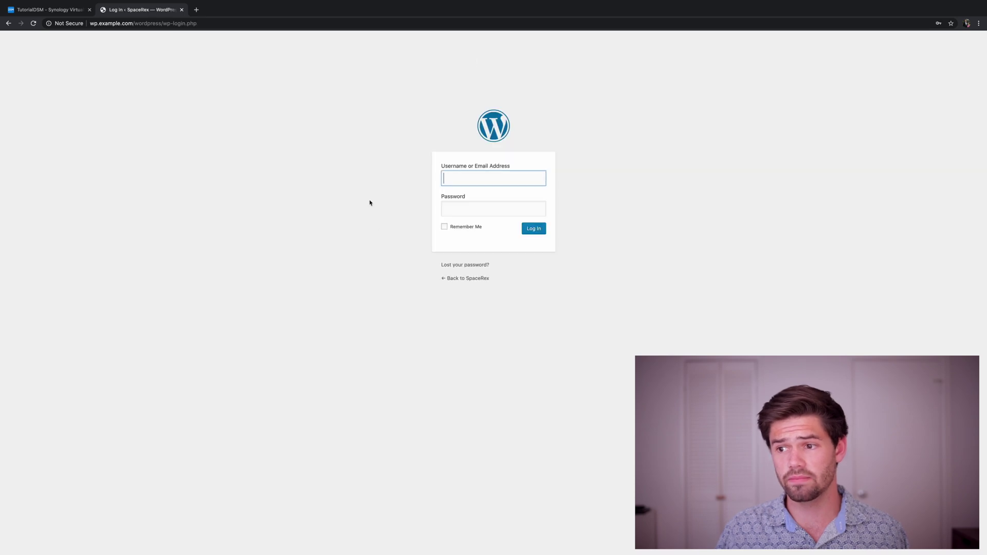
# Log in to WordPress and view the SpaceRex front page via wp in a new tab
pyautogui.click(463, 181)
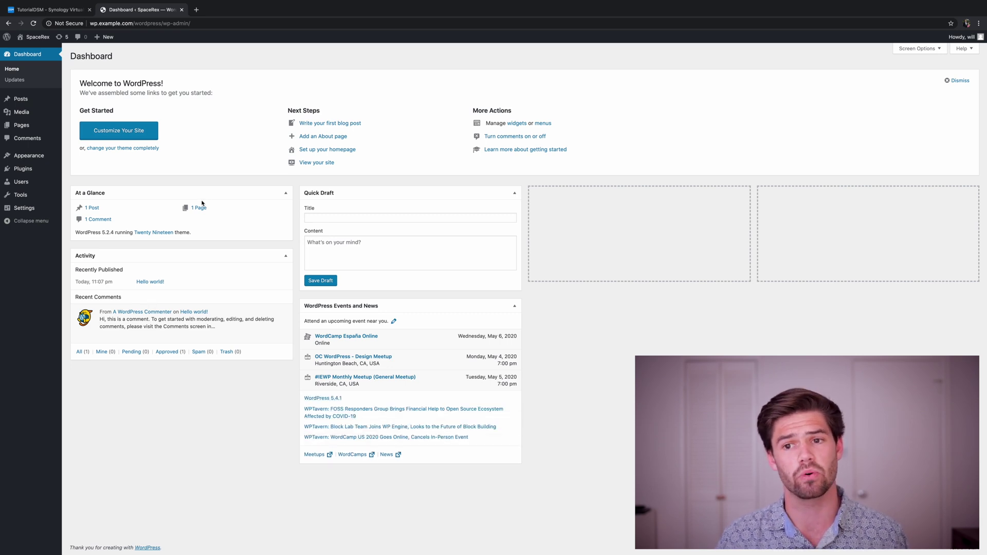
pyautogui.click(196, 10)
pyautogui.write('wp')
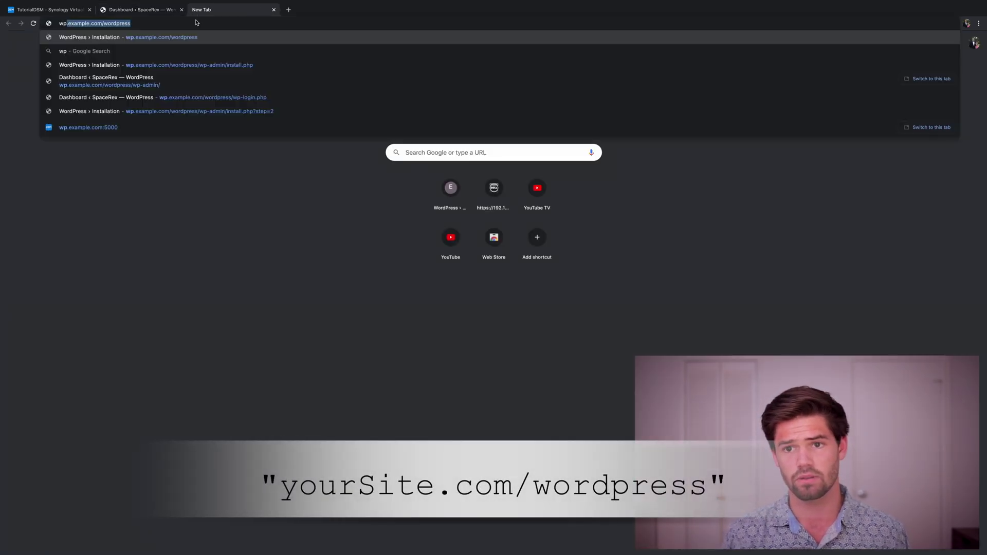
pyautogui.press('Return')
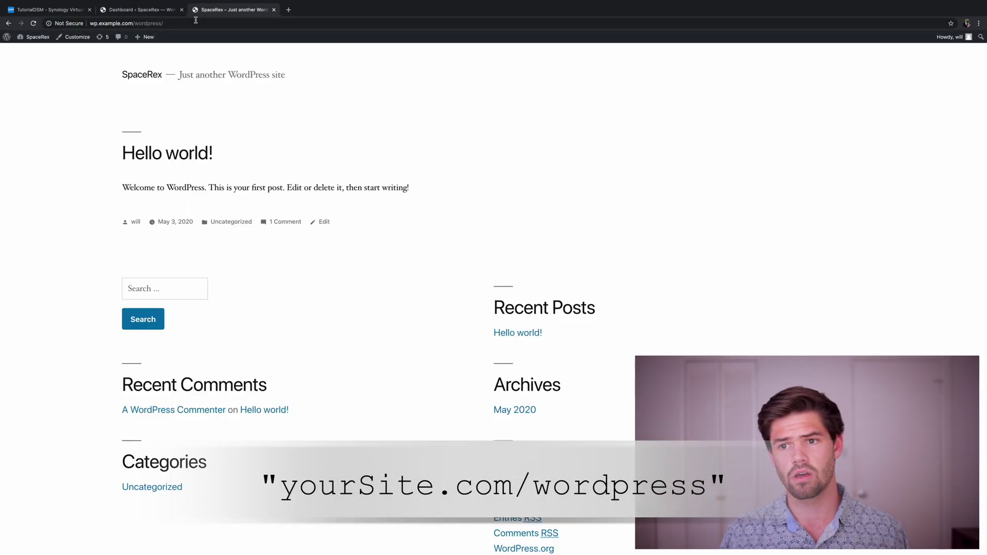
pyautogui.scroll(-3, 215, 184)
pyautogui.scroll(3, 215, 184)
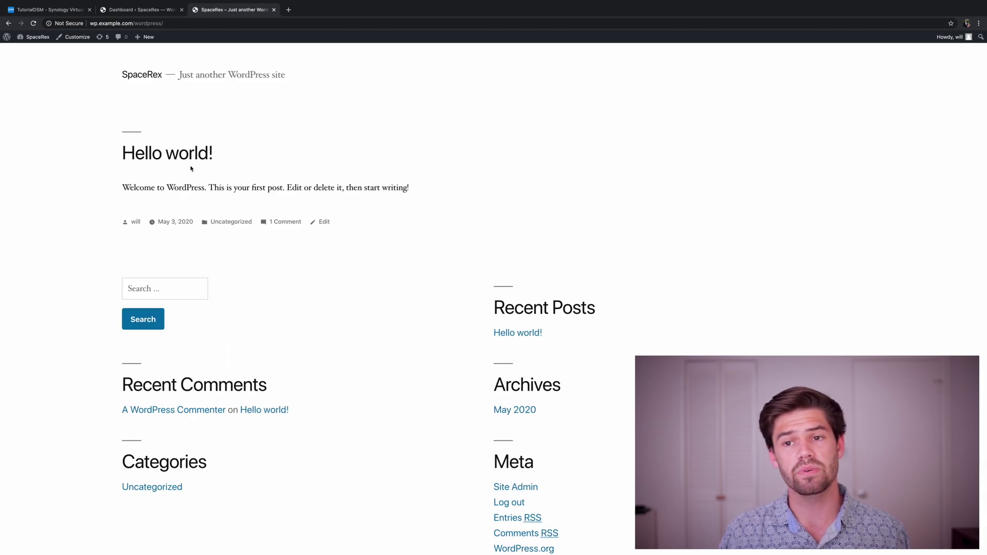
pyautogui.scroll(-2, 170, 272)
pyautogui.scroll(2, 169, 274)
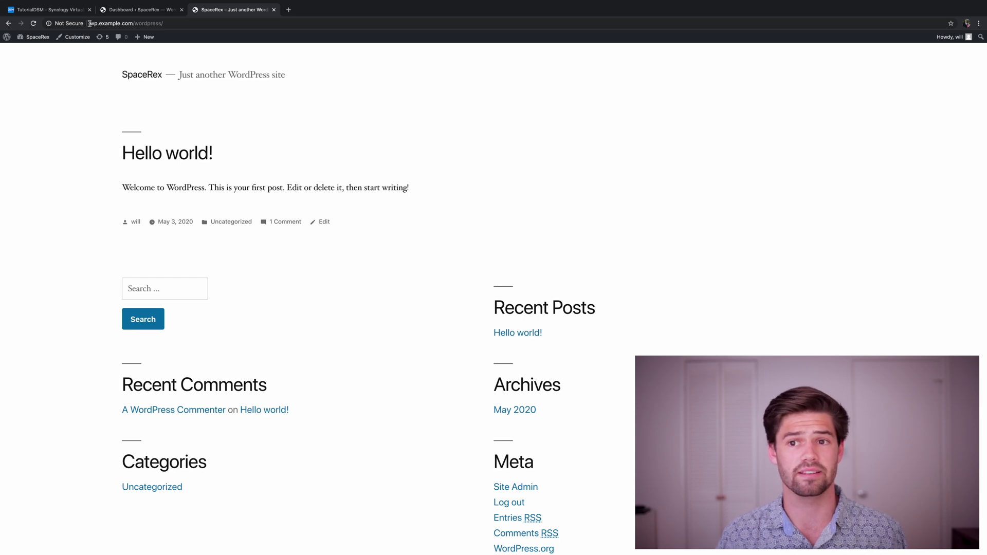
# Check the site's /wordpress address, then return to the Synology DSM Control Panel user list
pyautogui.click(154, 23)
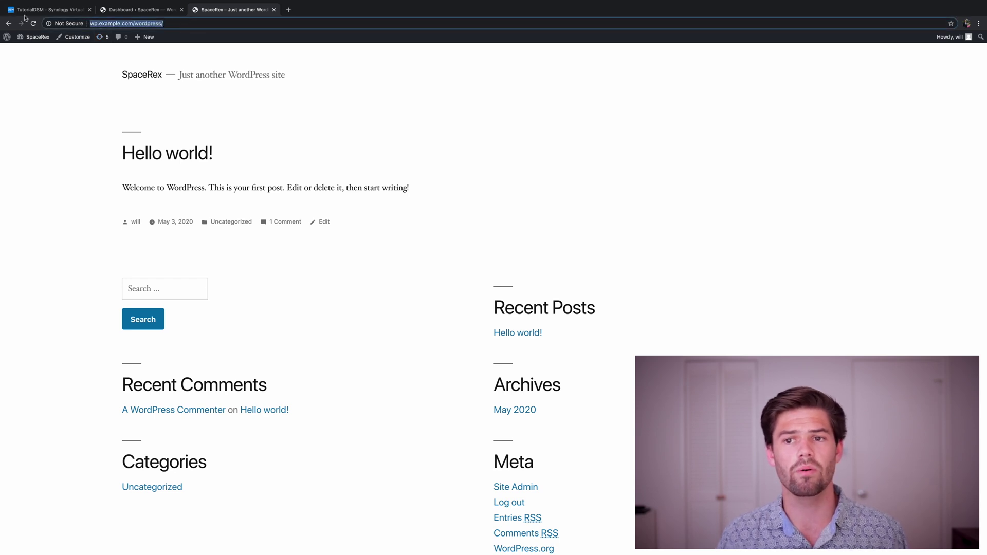
pyautogui.click(157, 23)
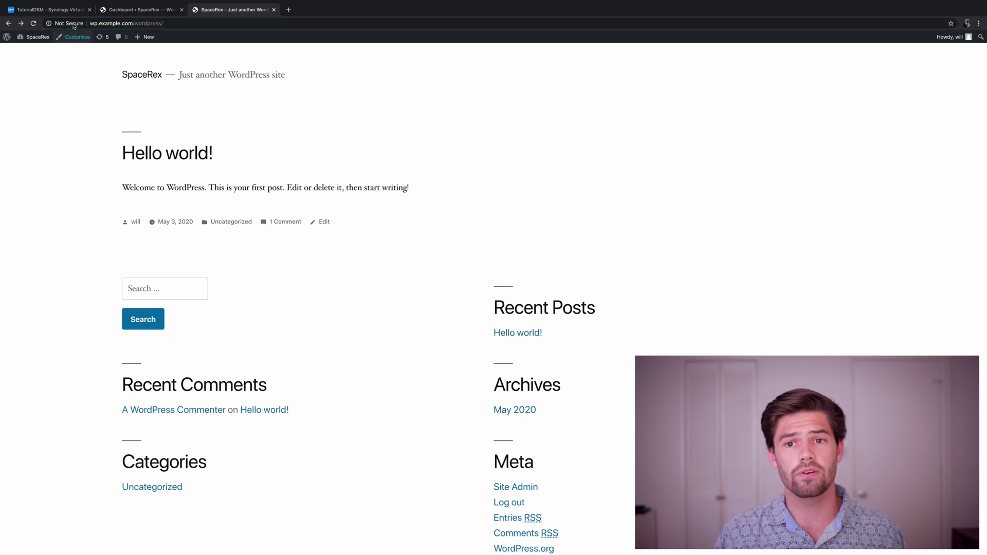
pyautogui.click(48, 10)
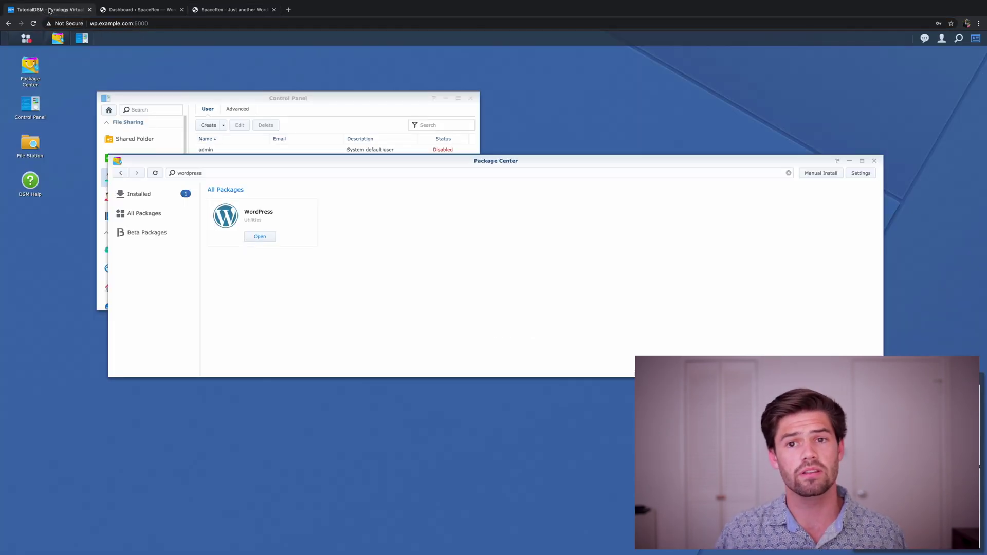
pyautogui.click(206, 99)
# Open File Station on the web folder and delete the old index.html file
pyautogui.click(32, 141)
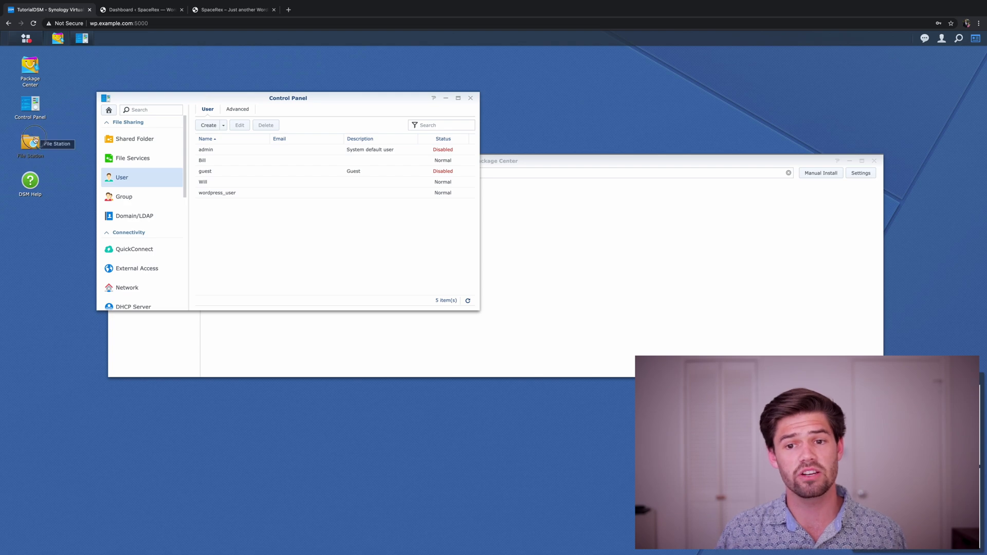
pyautogui.moveTo(260, 209); pyautogui.dragTo(253, 135)
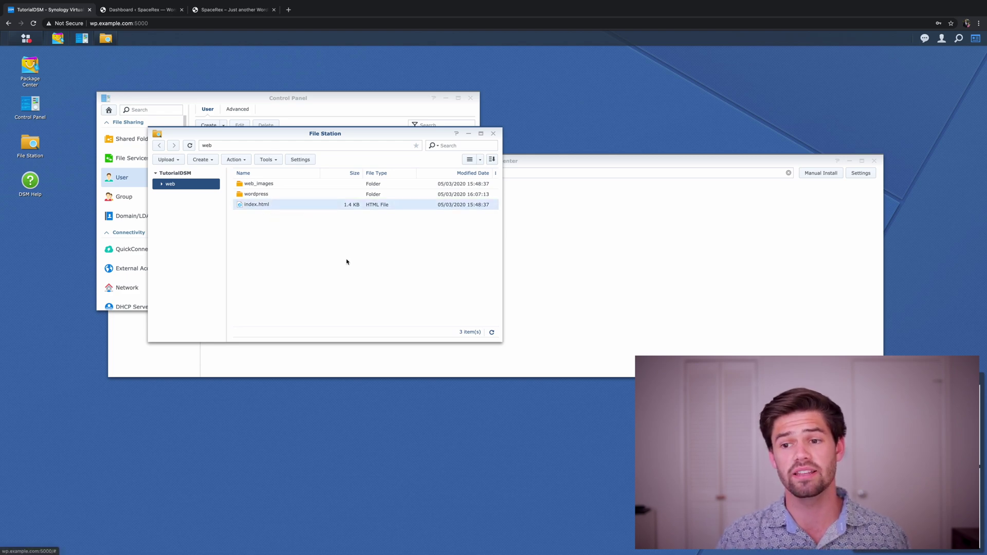
pyautogui.click(238, 165)
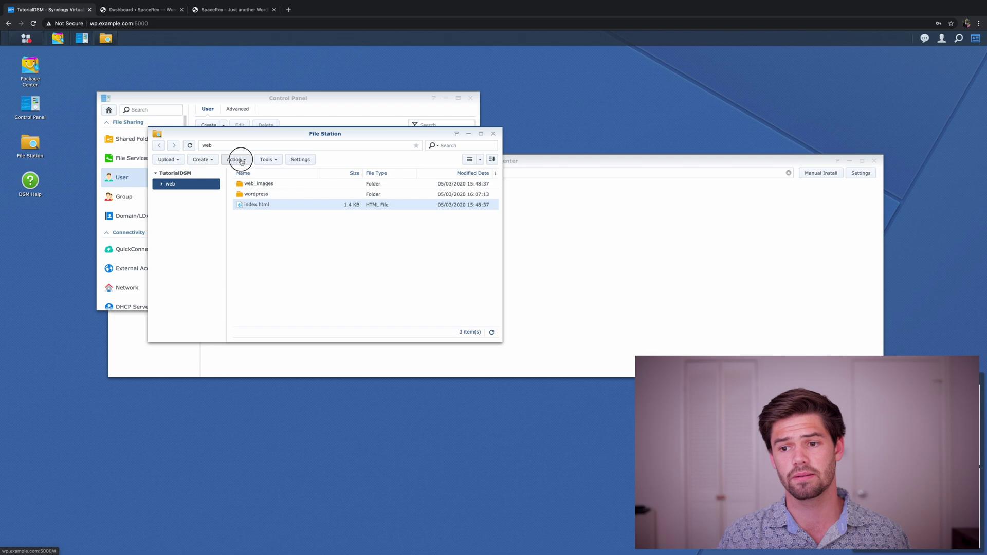
pyautogui.click(345, 248)
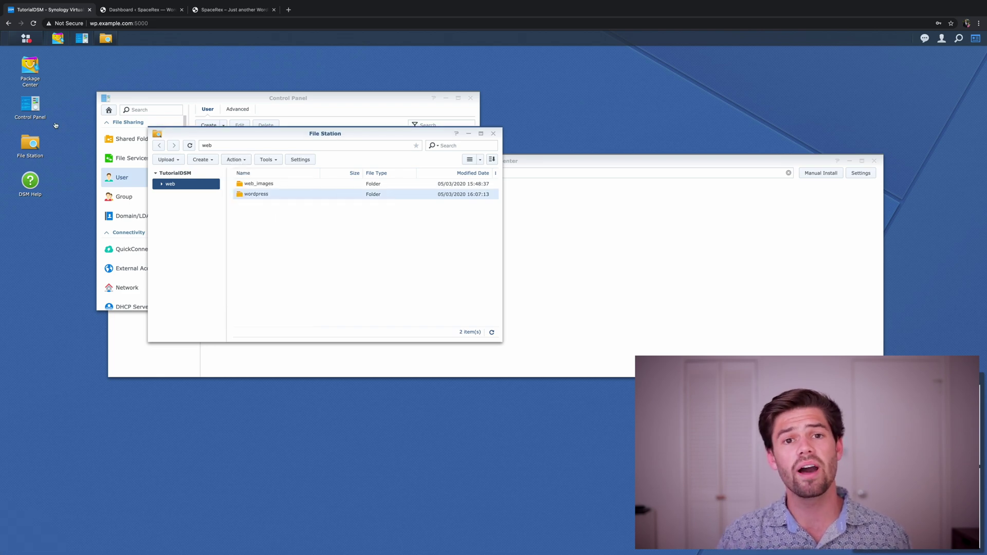
pyautogui.hotkey('ctrl', 'Left')
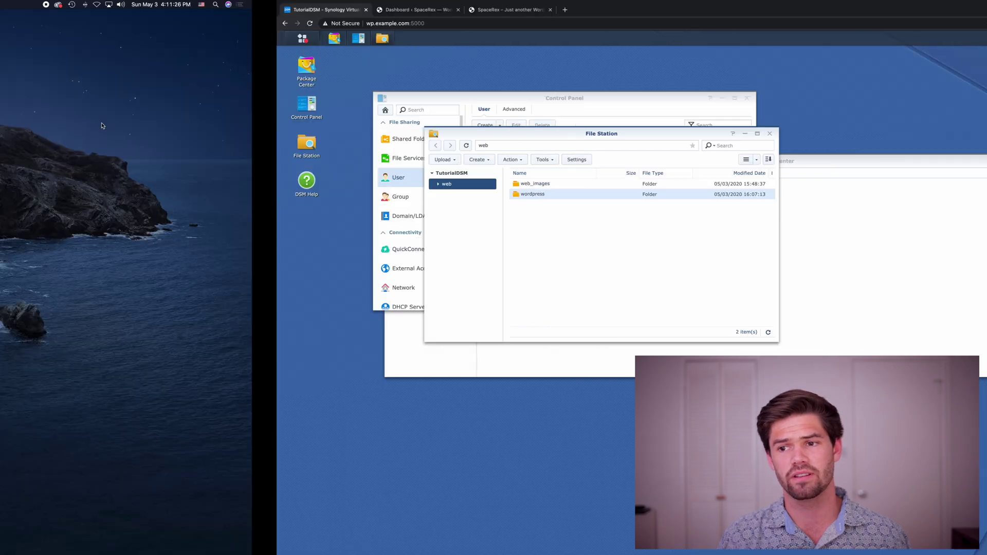
# Launch TextEdit and convert the new document to plain text
pyautogui.press('super+space')
pyautogui.write('textedit')
pyautogui.press('Return')
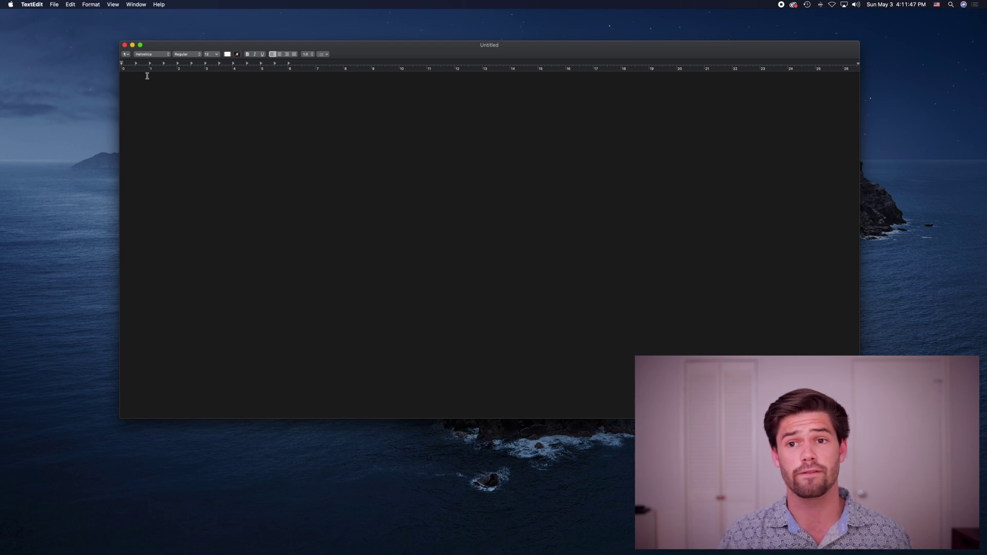
pyautogui.click(91, 4)
pyautogui.click(105, 33)
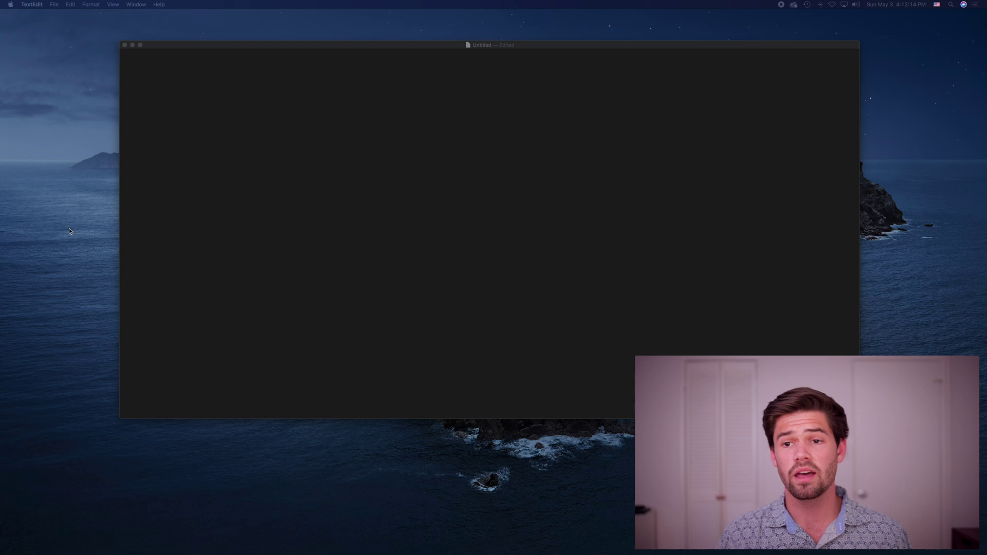
pyautogui.click(244, 198)
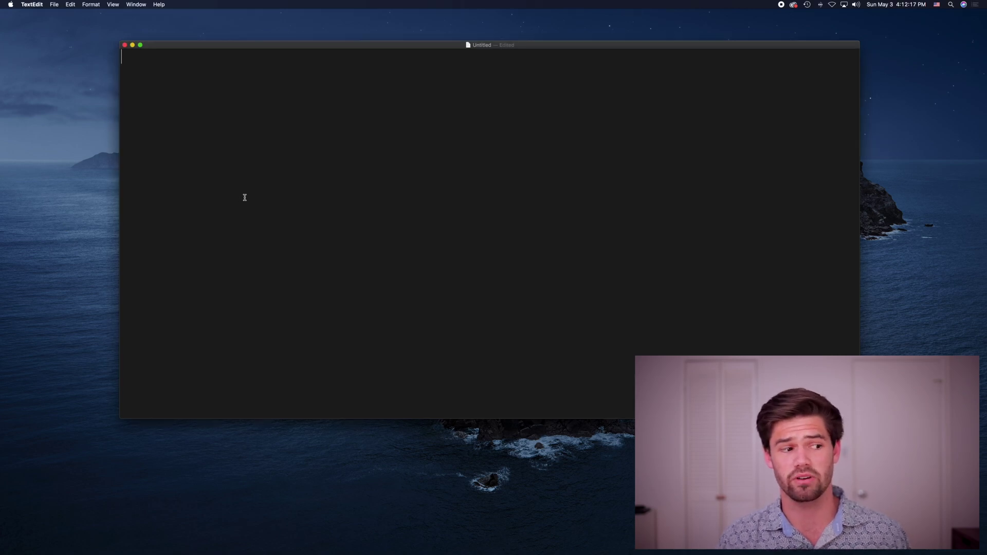
pyautogui.write('<meta http-equiv="refresh" content="0; URL=\'http://wp.')
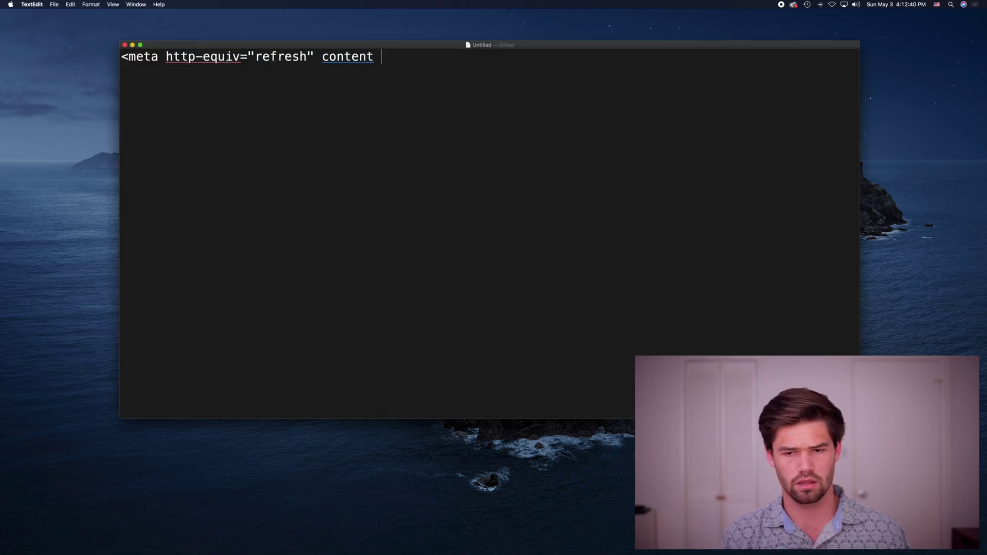
pyautogui.write('example.com/wordpress\'" />')
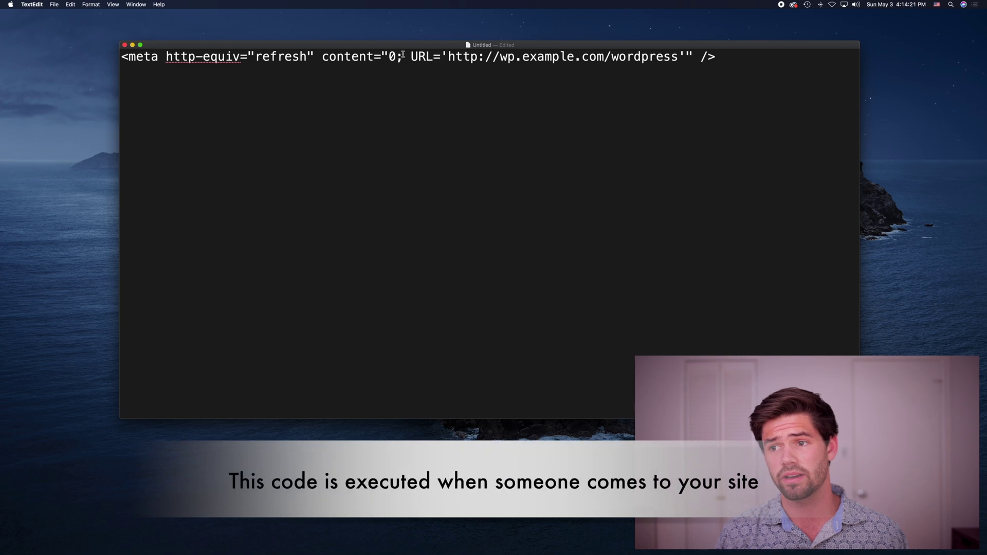
pyautogui.moveTo(403, 57); pyautogui.dragTo(122, 58)
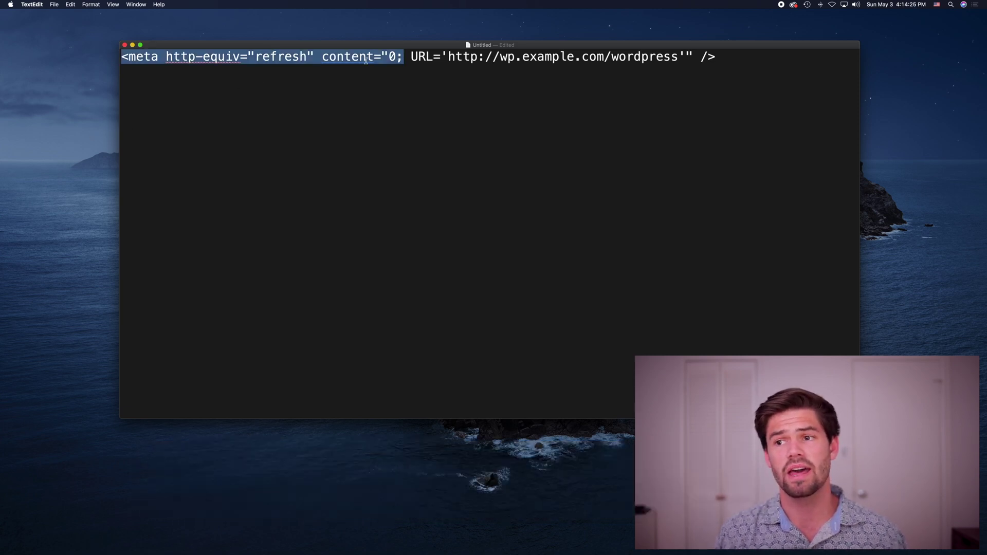
pyautogui.moveTo(395, 56); pyautogui.dragTo(694, 58)
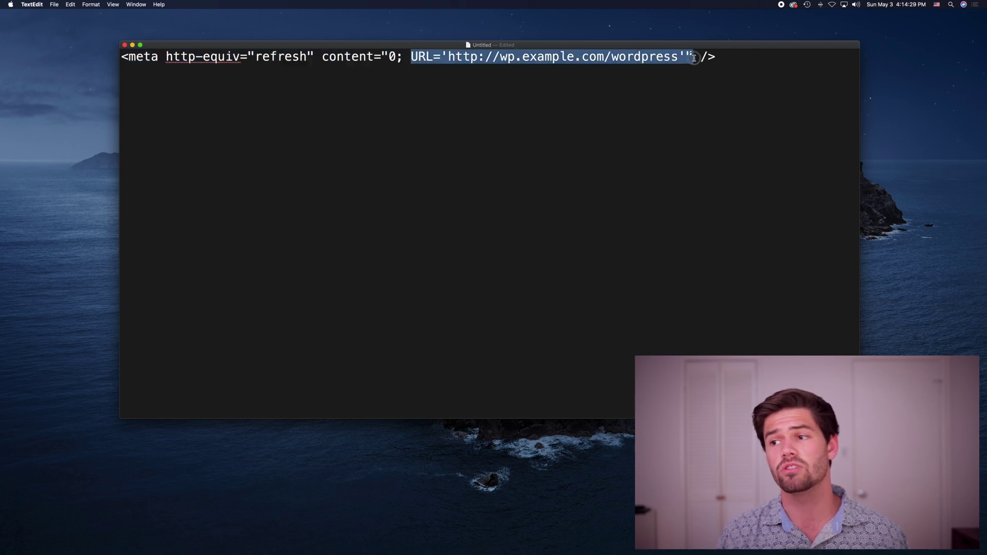
pyautogui.click(694, 58)
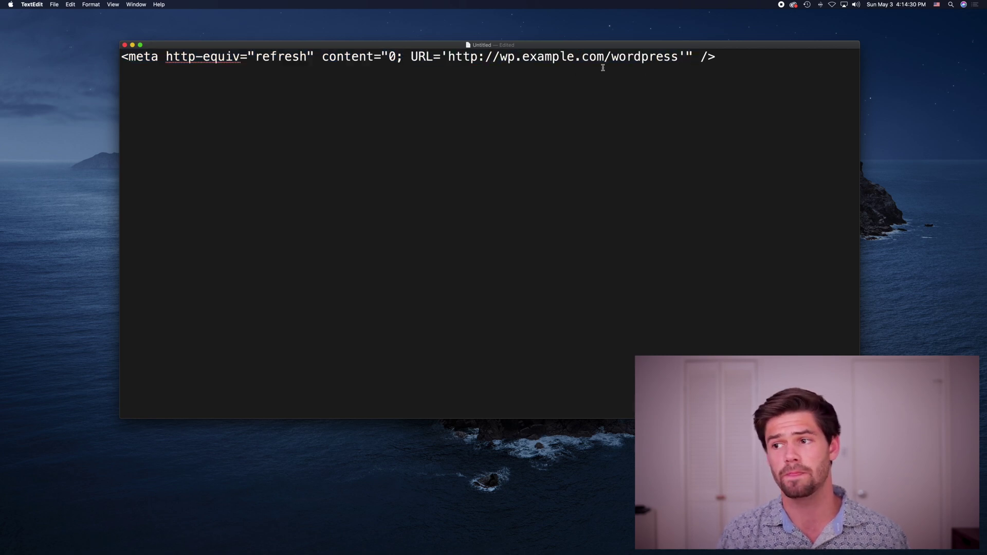
pyautogui.moveTo(604, 57); pyautogui.dragTo(672, 60)
pyautogui.click(664, 69)
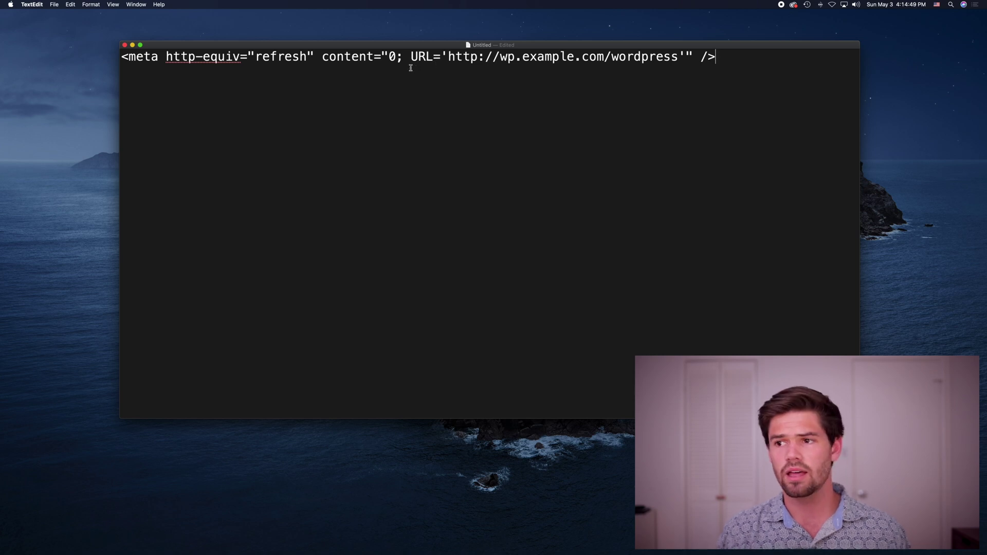
# Save the redirect document on the Desktop as index.html, keeping the .html extension
pyautogui.press('super+s')
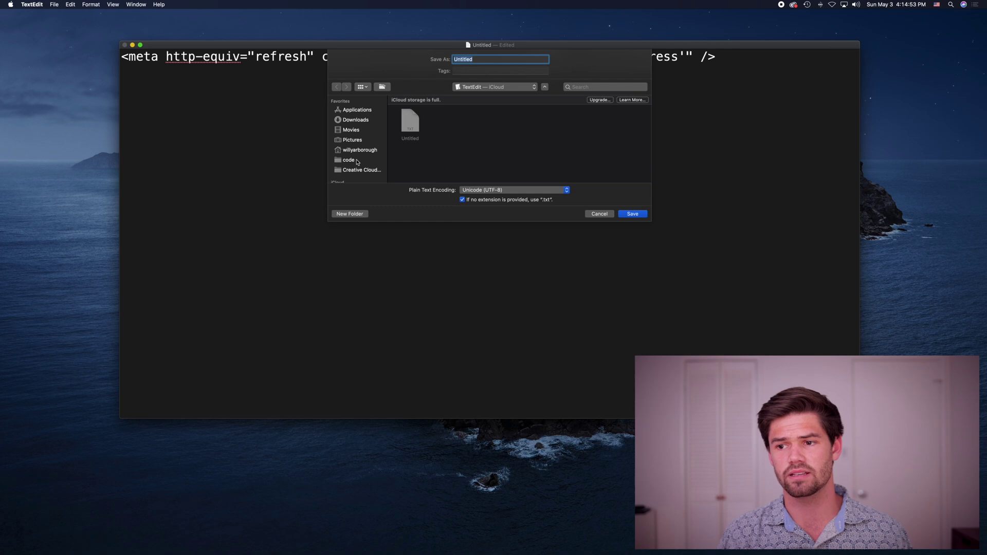
pyautogui.scroll(-3, 355, 167)
pyautogui.click(352, 155)
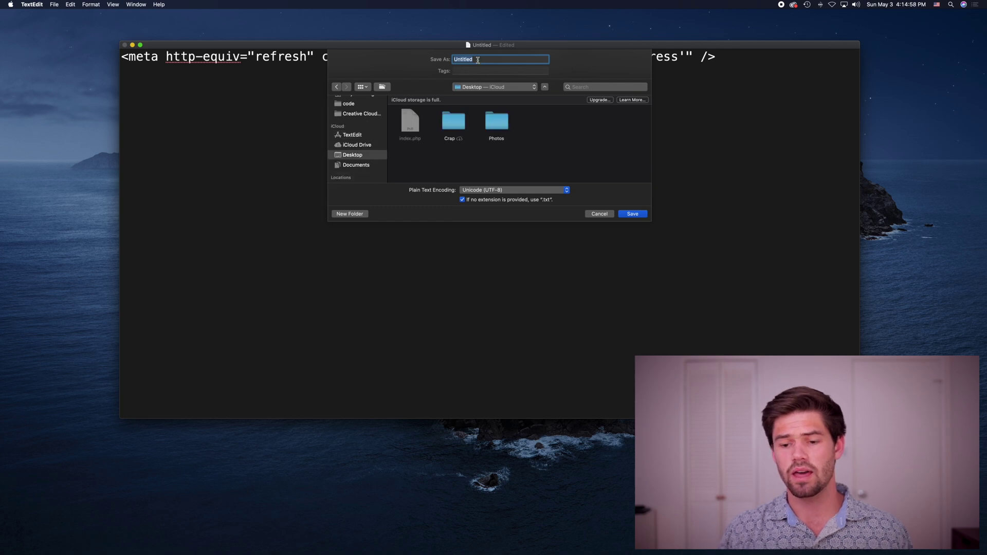
pyautogui.write('index.html')
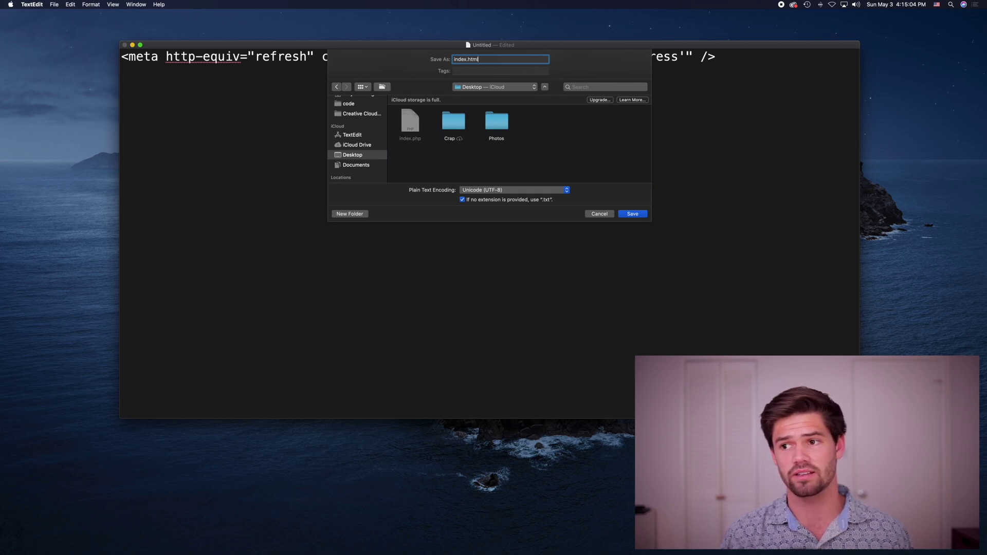
pyautogui.press('Return')
pyautogui.click(558, 180)
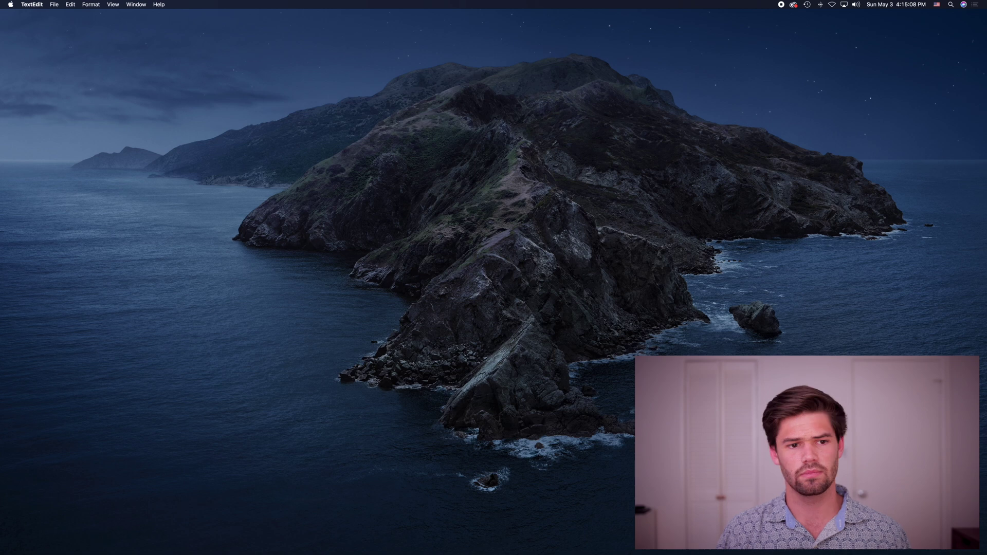
pyautogui.moveTo(256, 155); pyautogui.dragTo(163, 164)
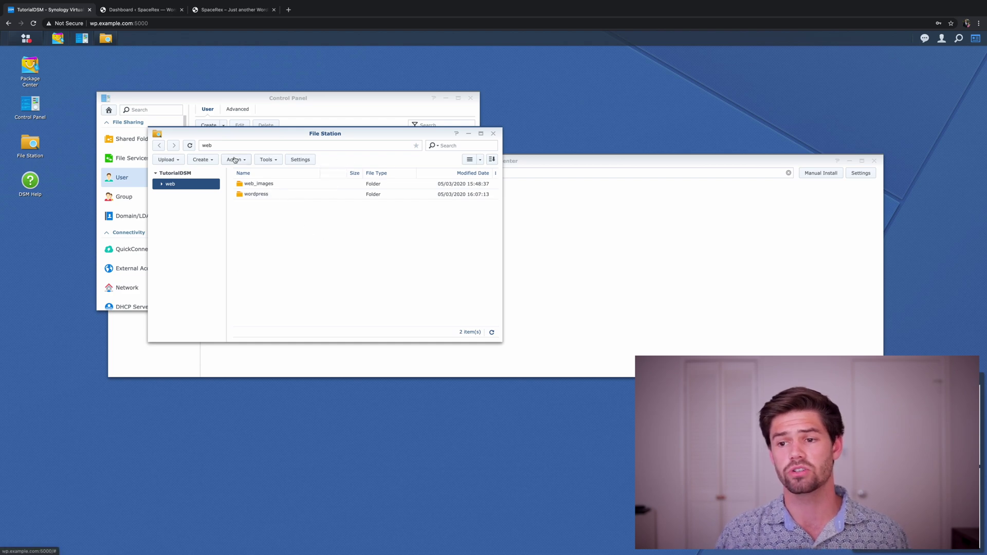
# Upload index.html from the Desktop into the web folder, skipping existing files
pyautogui.click(168, 160)
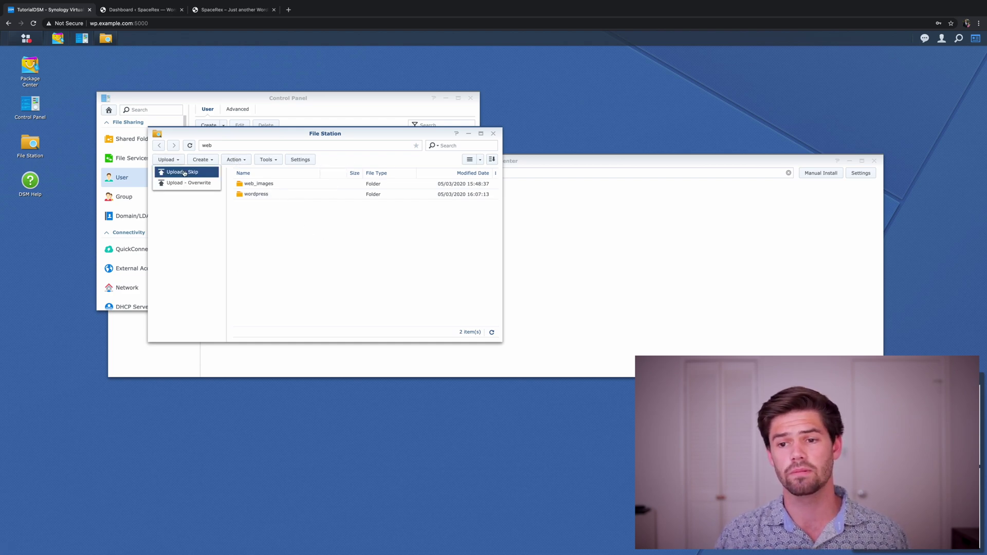
pyautogui.click(185, 172)
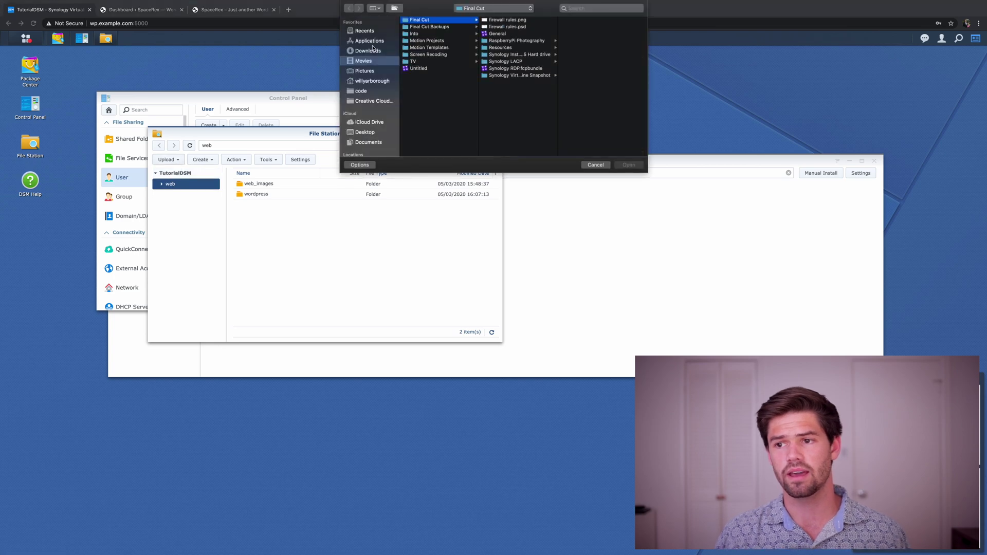
pyautogui.click(365, 132)
pyautogui.doubleClick(419, 42)
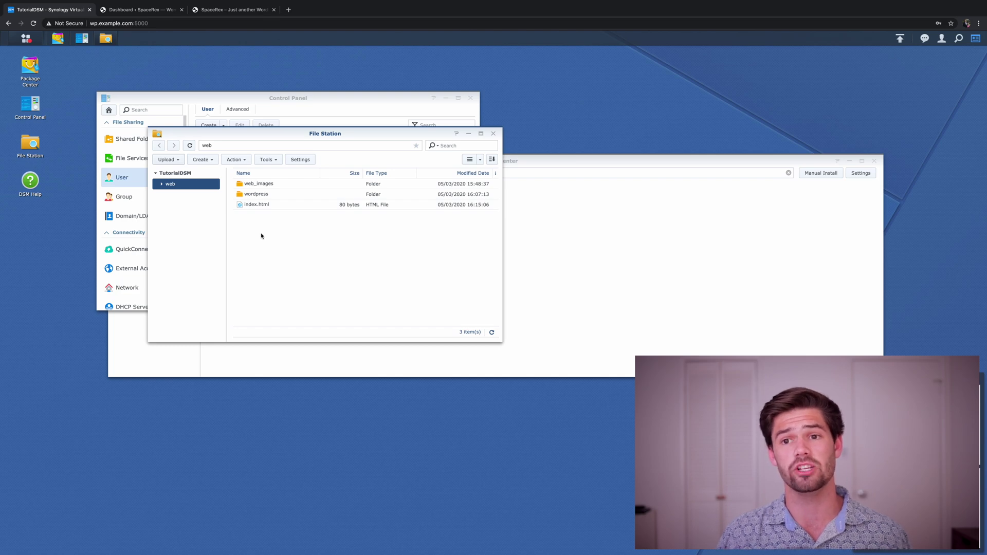
pyautogui.click(289, 9)
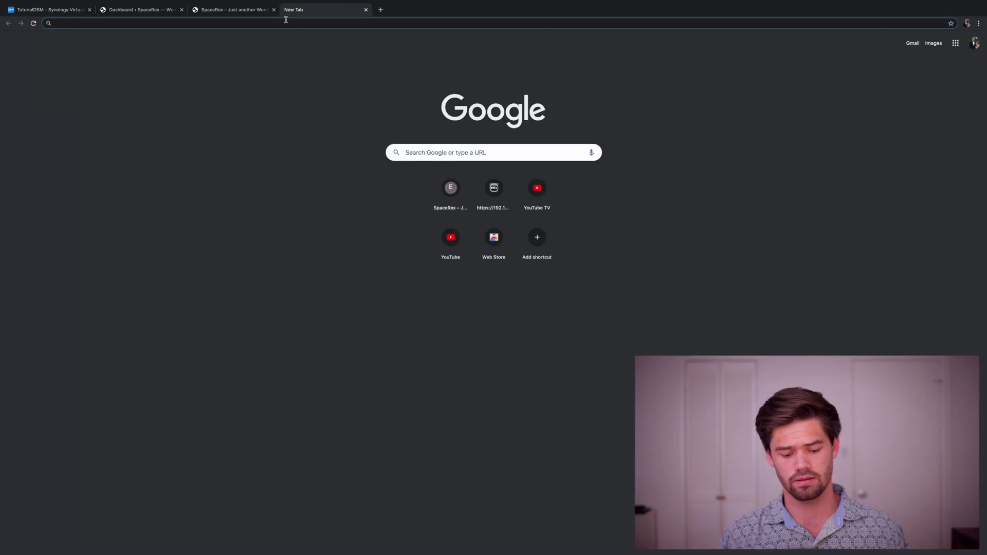
# Enter wp.example.com and confirm it redirects to the SpaceRex WordPress front page
pyautogui.write('wp.example.com')
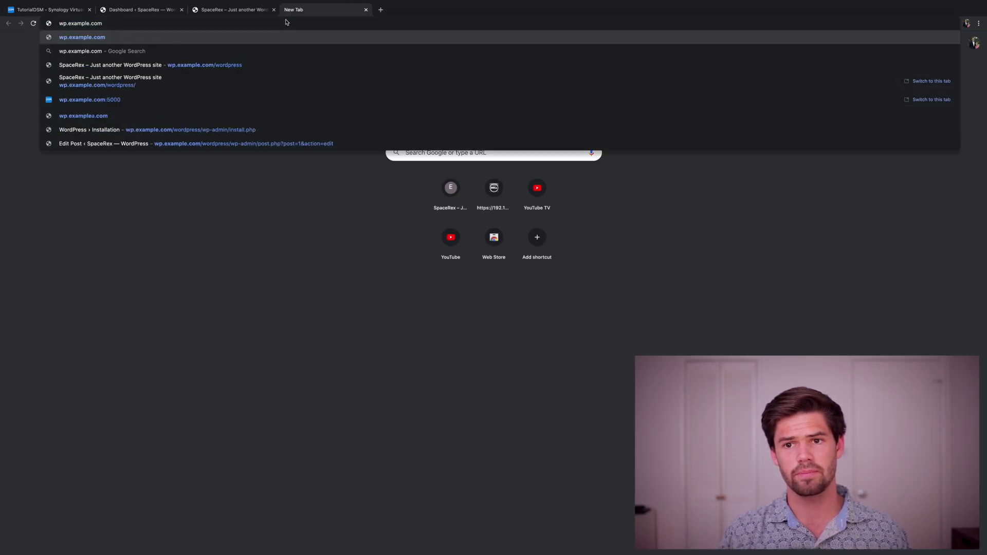
pyautogui.press('Return')
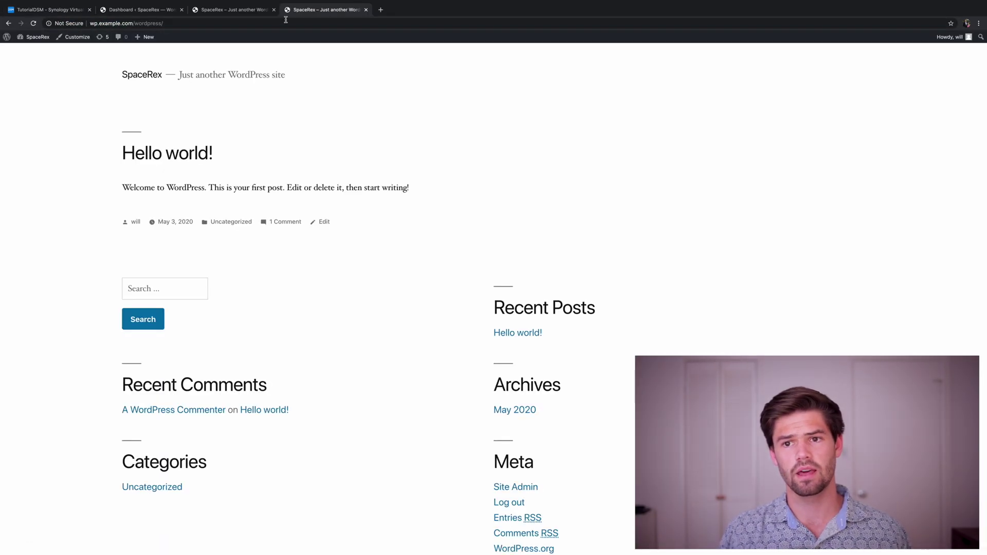
pyautogui.scroll(-3, 301, 122)
pyautogui.scroll(3, 302, 121)
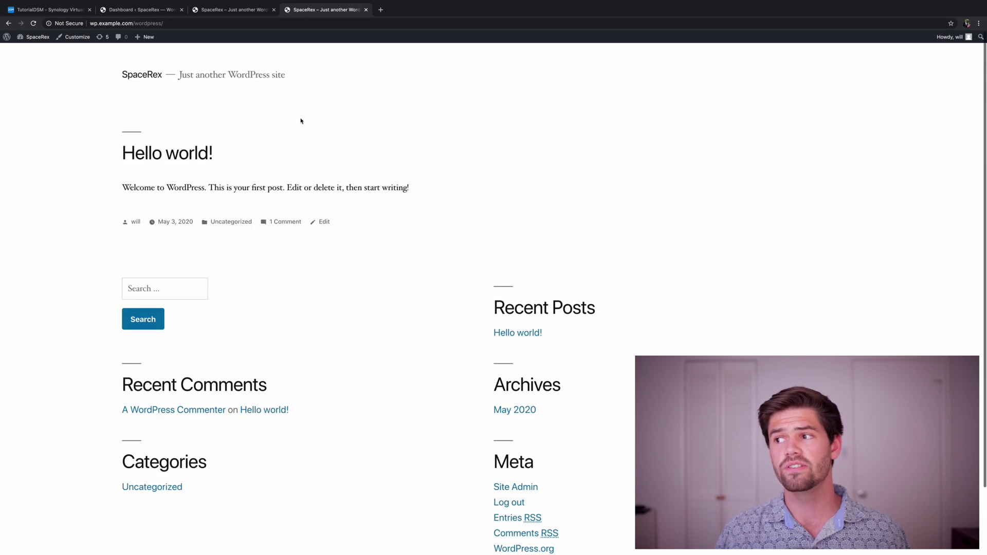